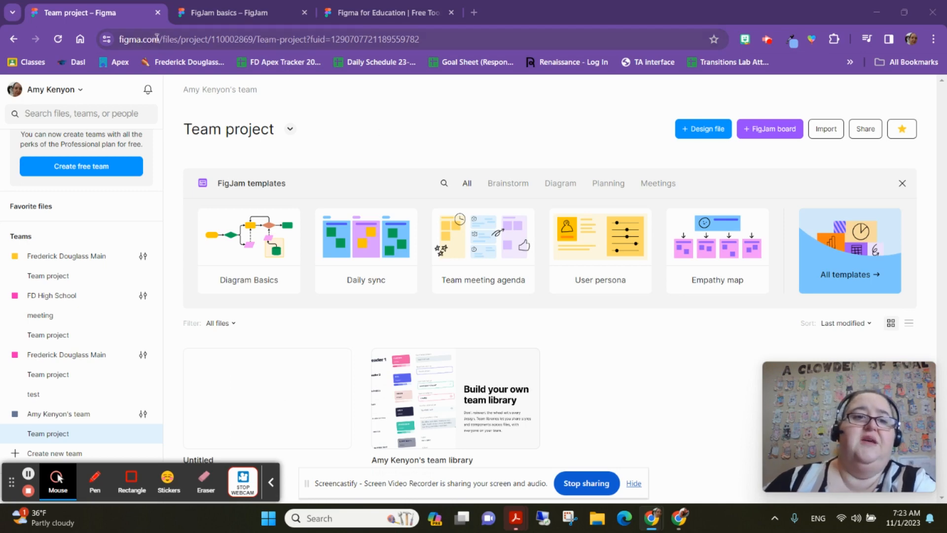
# - Create a new FigJam board in the team project
pyautogui.moveTo(158, 38); pyautogui.dragTo(115, 64)
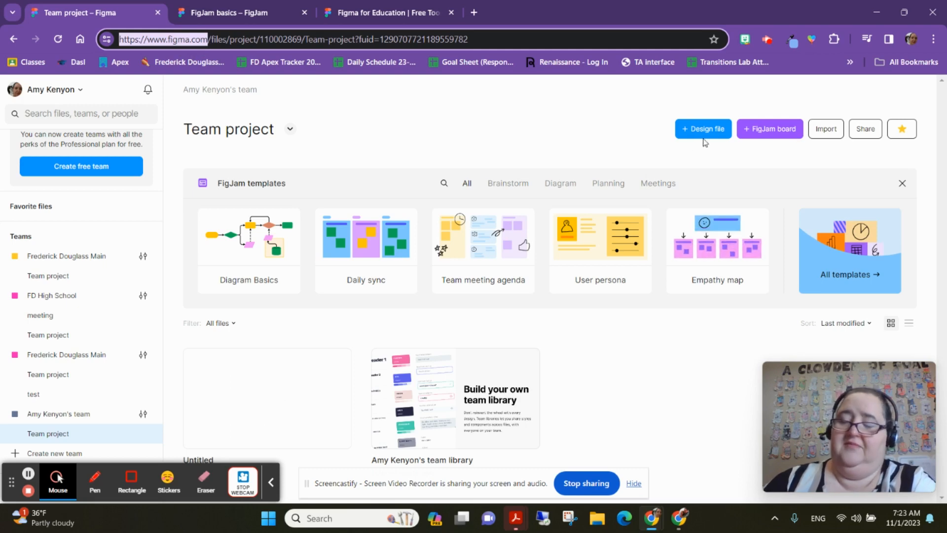
pyautogui.click(757, 131)
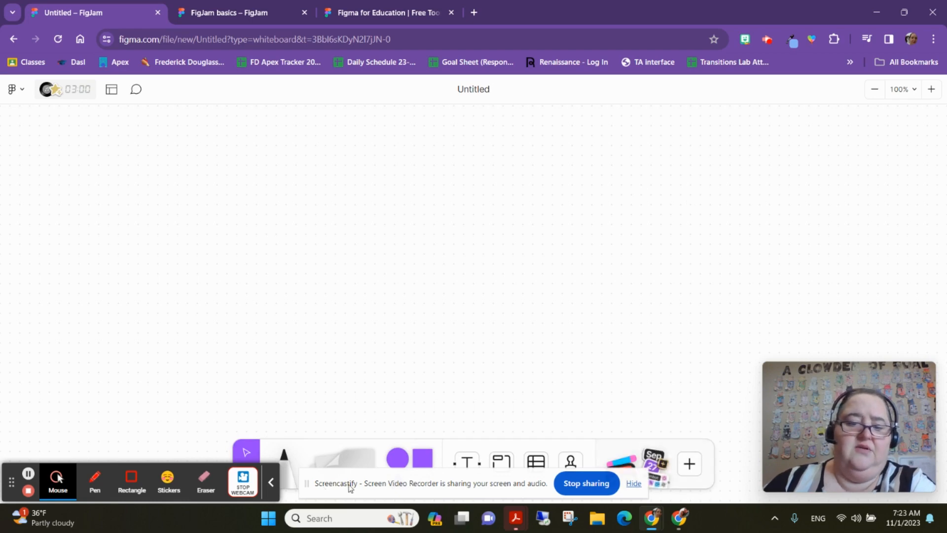
pyautogui.click(635, 483)
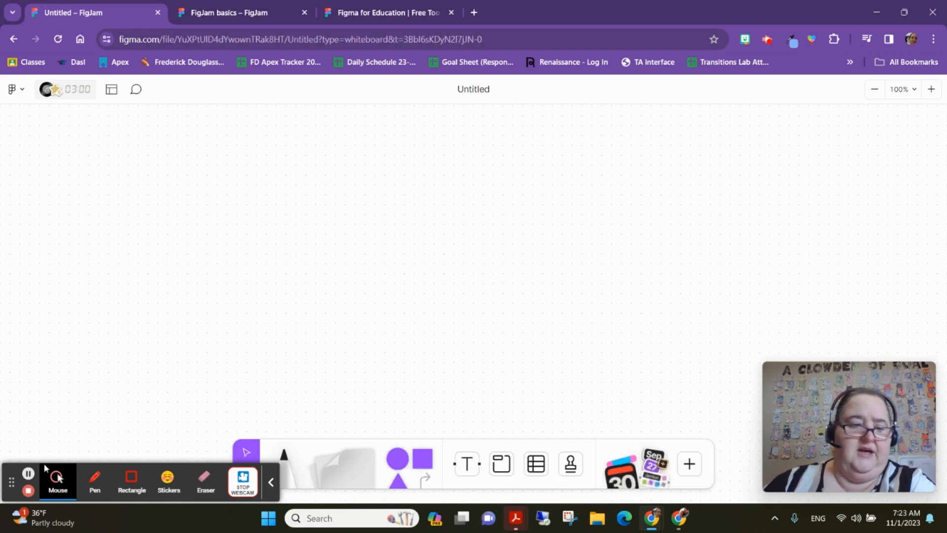
pyautogui.click(271, 486)
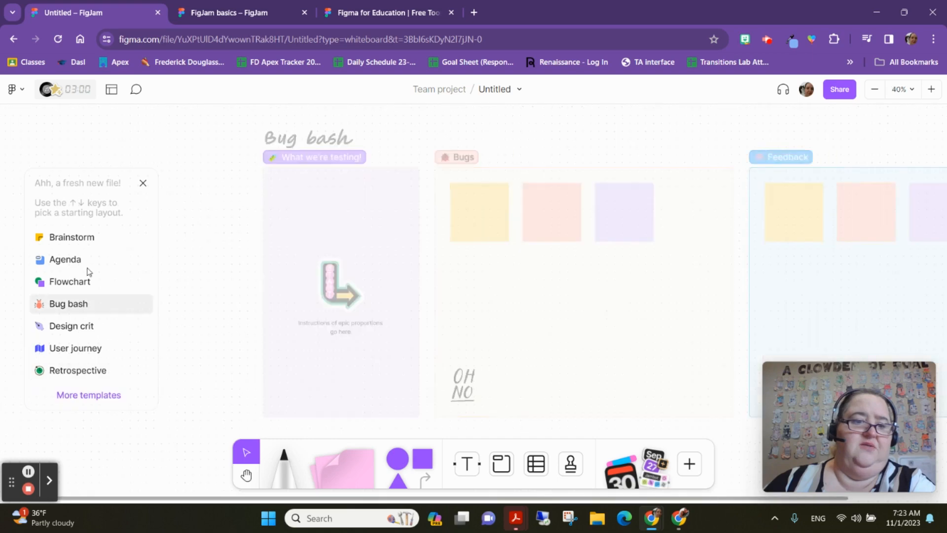
# - Apply the Brainstorm starting layout to the new board
pyautogui.click(84, 236)
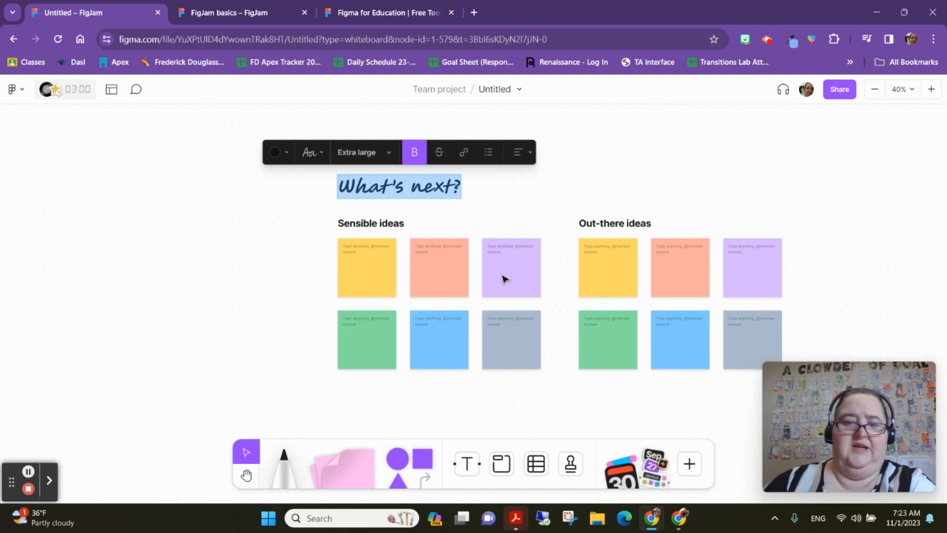
pyautogui.press('Escape')
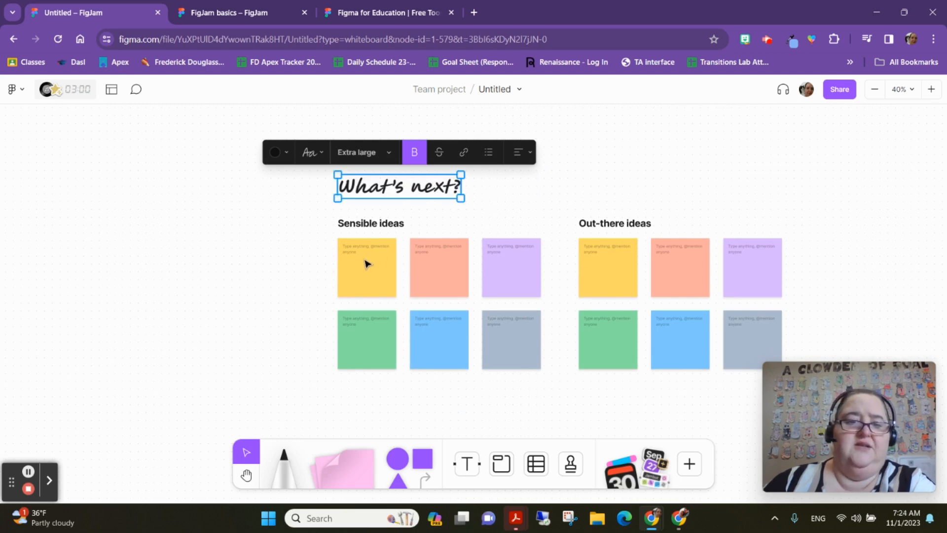
# - Add a blue sticky note to the left of the brainstorm template
pyautogui.click(369, 283)
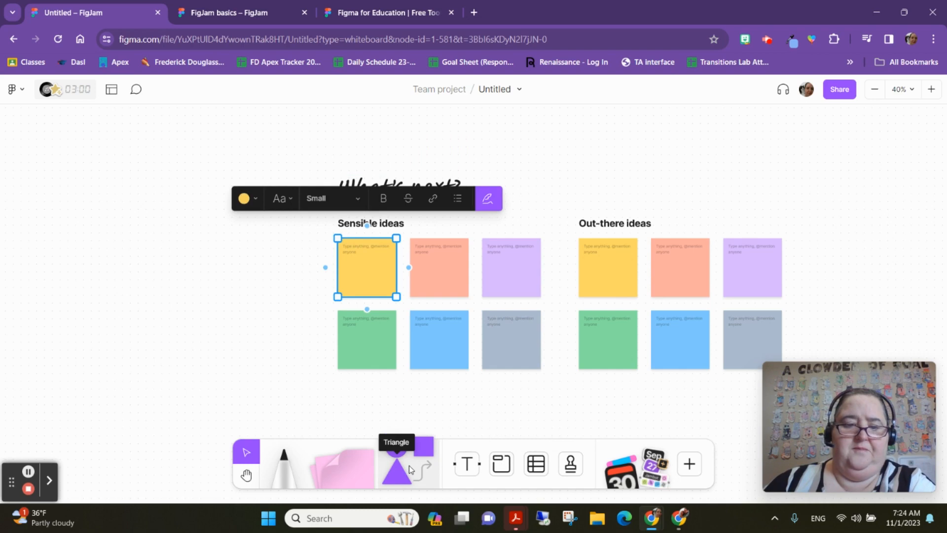
pyautogui.click(339, 464)
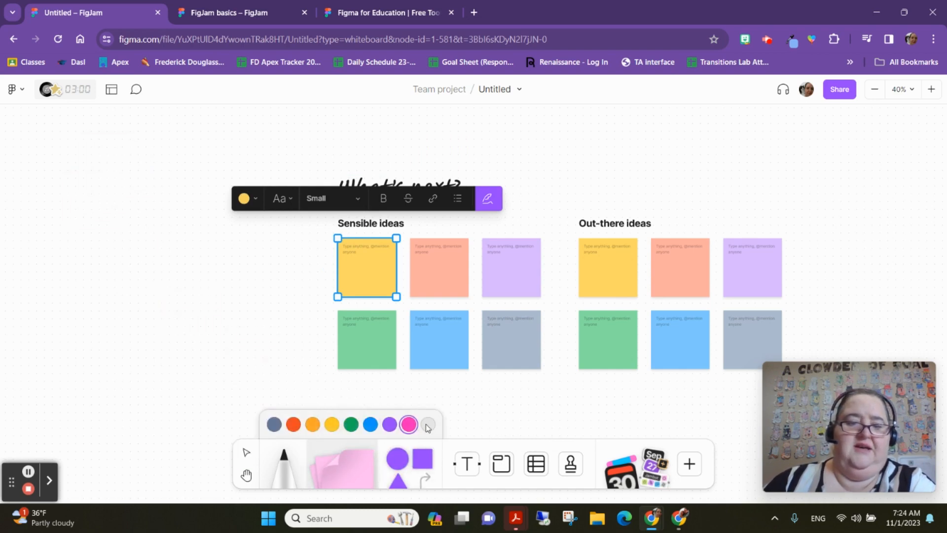
pyautogui.click(371, 425)
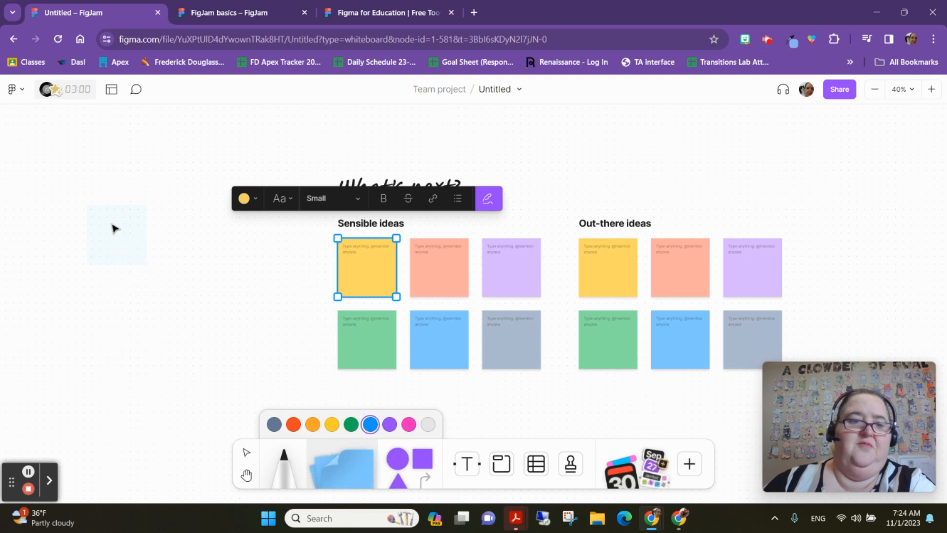
pyautogui.click(142, 248)
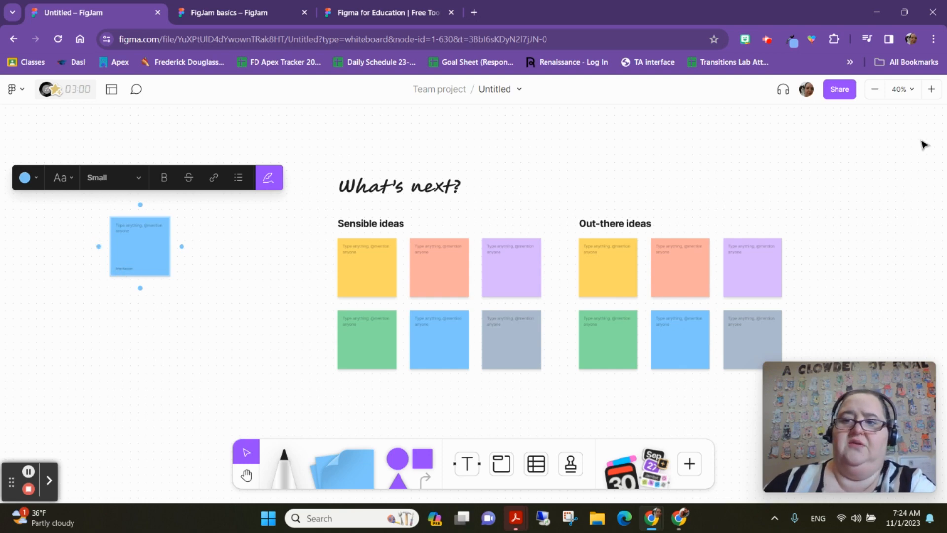
# - Start an open session so anyone with the link can edit, then close the share dialog
pyautogui.click(831, 92)
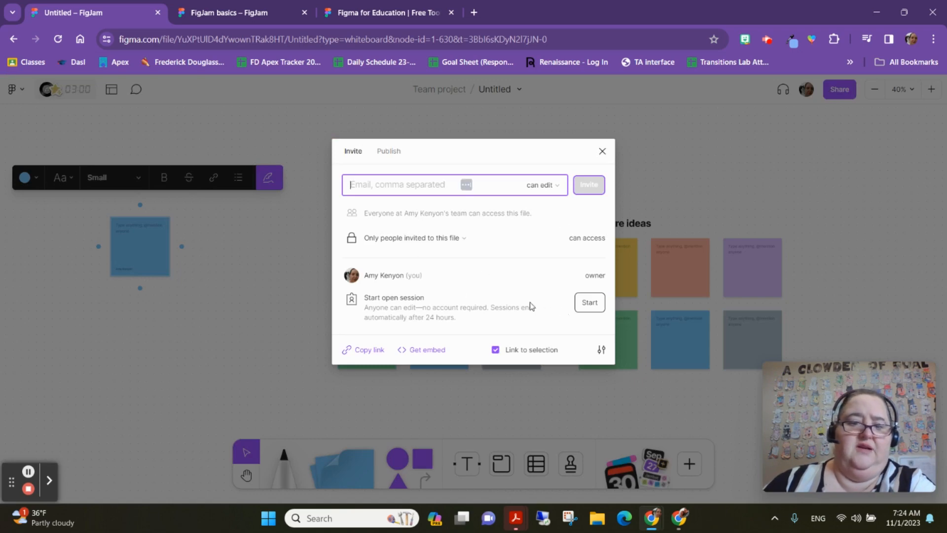
pyautogui.moveTo(382, 304); pyautogui.dragTo(469, 317)
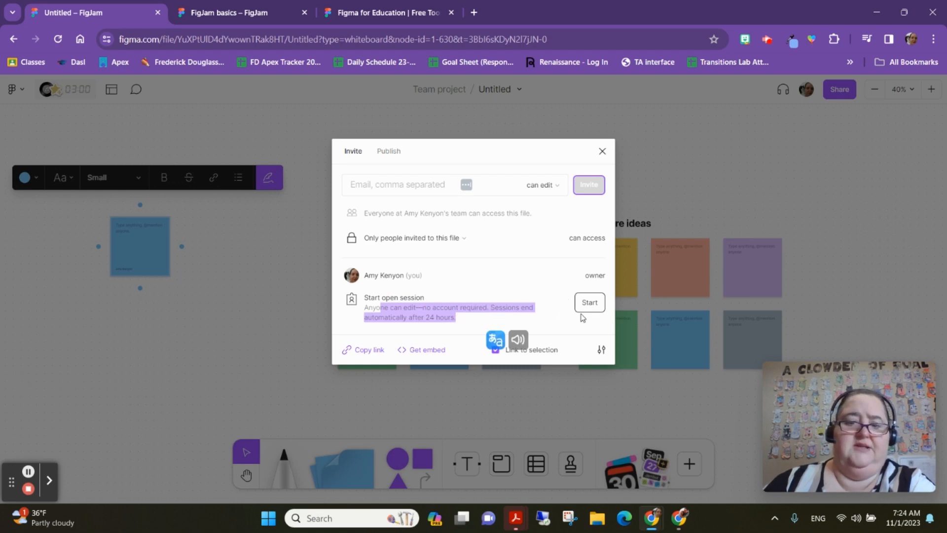
pyautogui.click(595, 304)
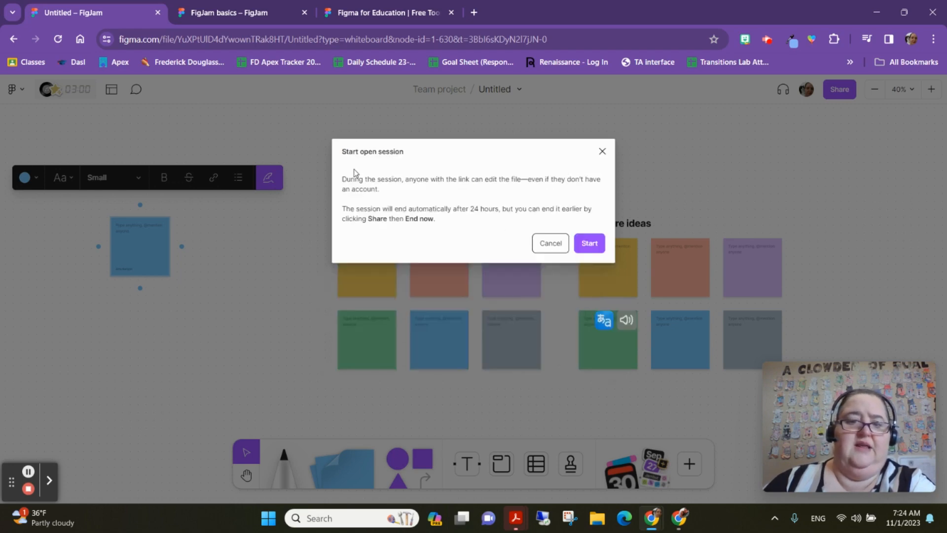
pyautogui.click(588, 245)
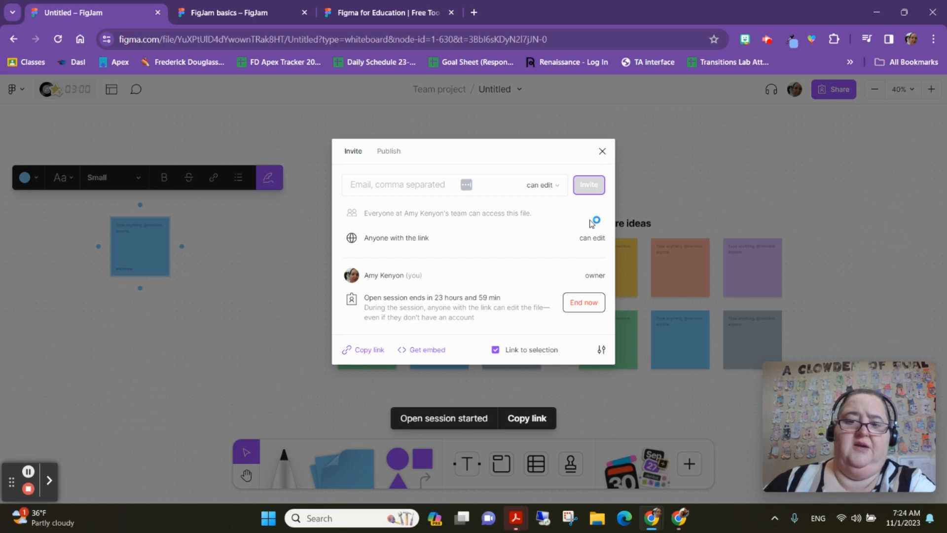
pyautogui.click(606, 149)
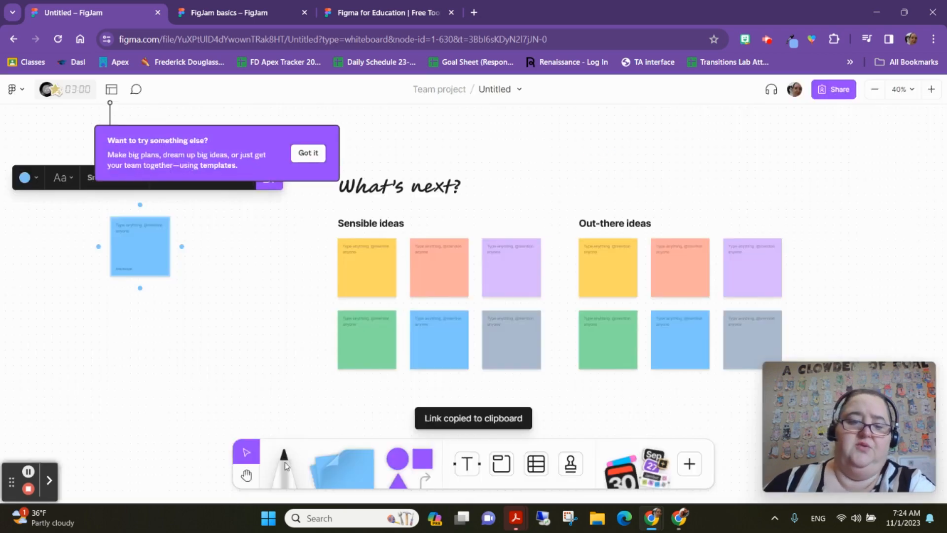
# - Draw a small loop with the Marker between the blue sticky note and the template
pyautogui.click(289, 467)
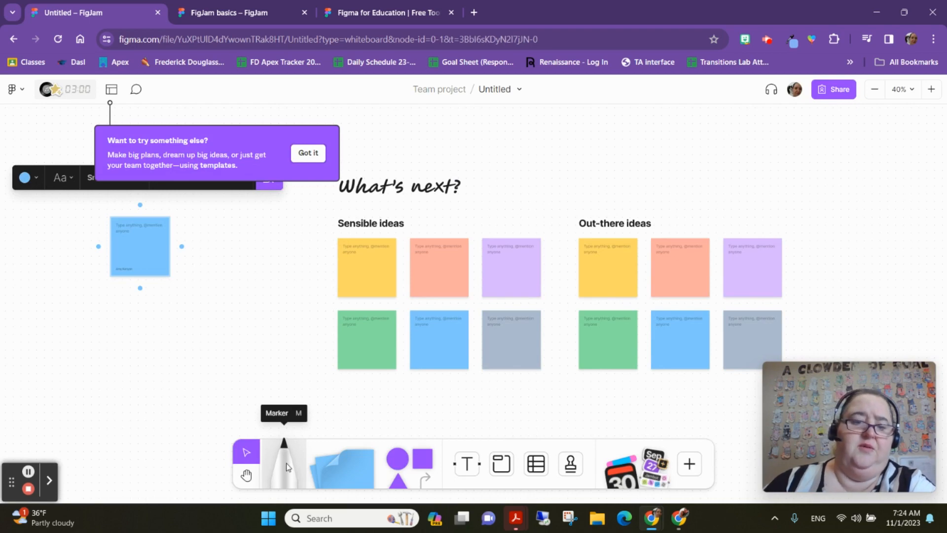
pyautogui.moveTo(257, 287)
pyautogui.mouseDown()
pyautogui.moveTo(318, 259)
pyautogui.moveTo(258, 266)
pyautogui.moveTo(281, 281)
pyautogui.mouseUp()
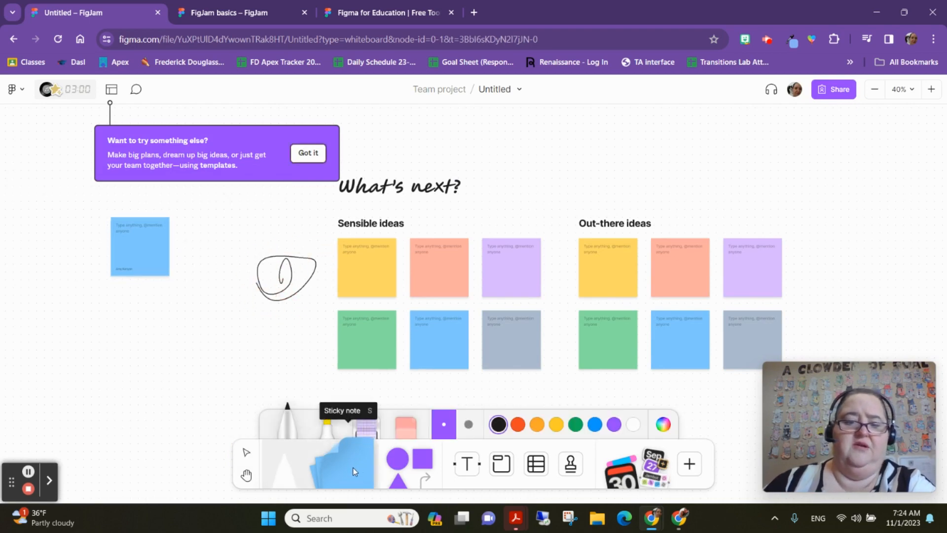
# - Draw a section around the brainstorm template and extend it to enclose the drawn loop
pyautogui.click(404, 472)
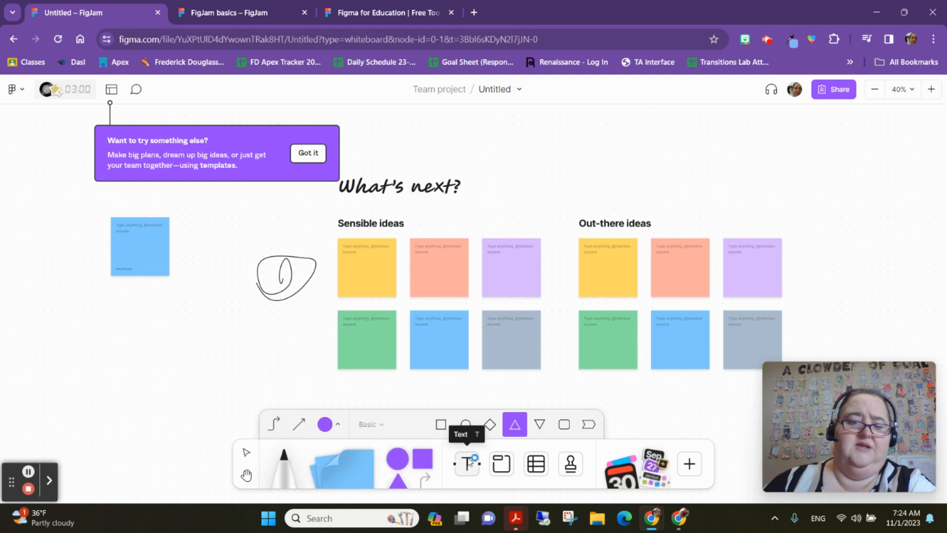
pyautogui.click(502, 466)
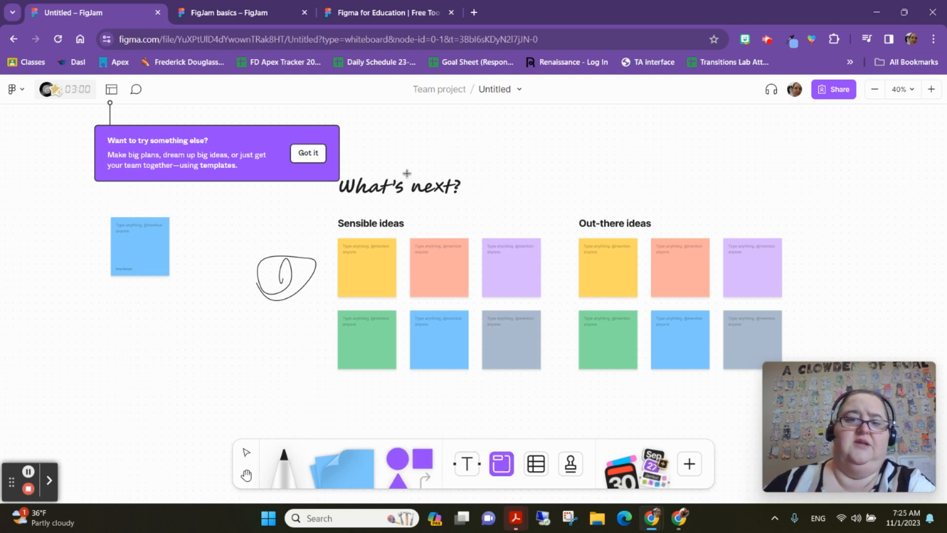
pyautogui.moveTo(412, 143); pyautogui.dragTo(840, 413)
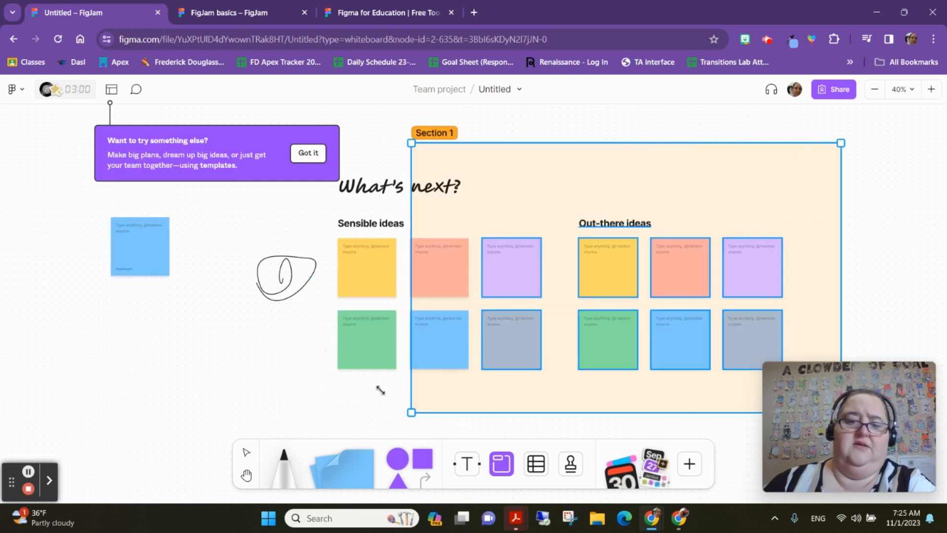
pyautogui.moveTo(412, 409); pyautogui.dragTo(255, 392)
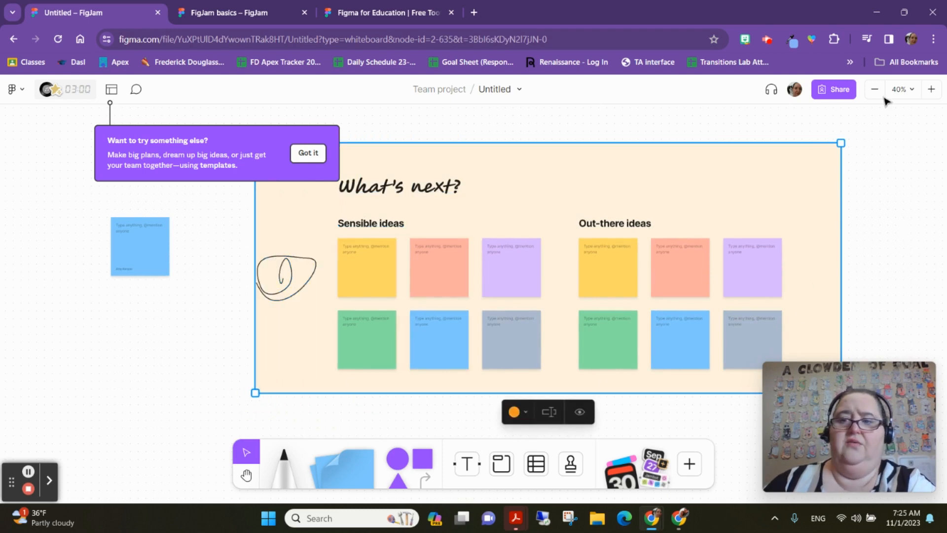
pyautogui.scroll(1, 898, 230)
pyautogui.click(914, 236)
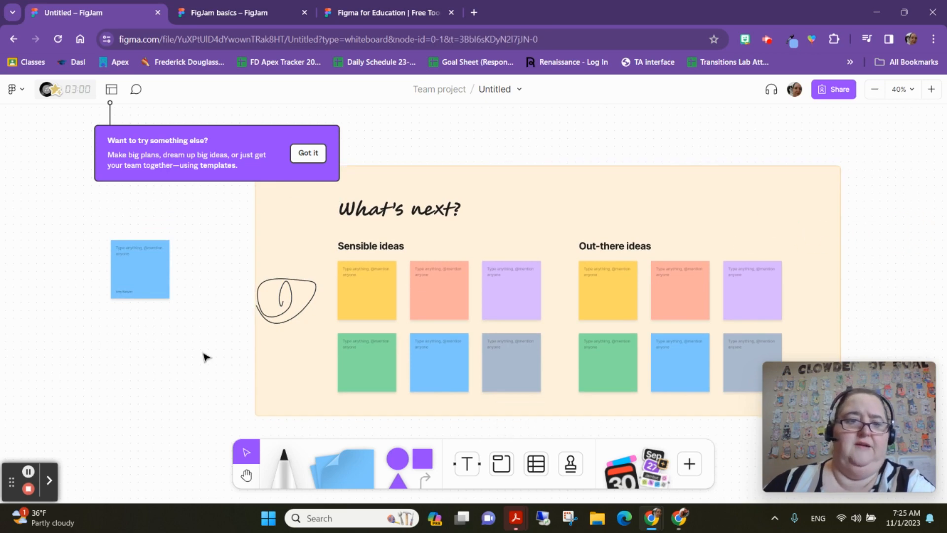
# - Dismiss the templates tip and browse the Stamp tool's stamp options
pyautogui.click(317, 154)
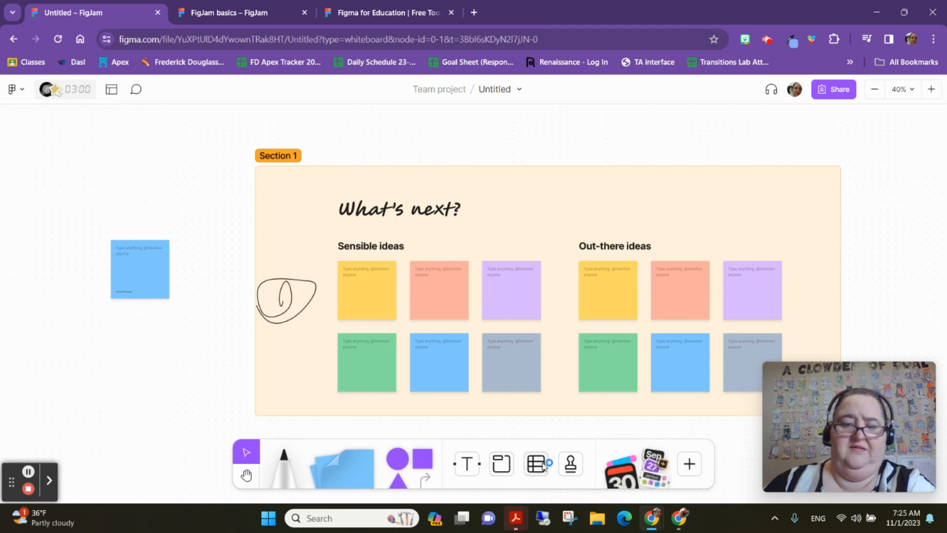
pyautogui.click(572, 463)
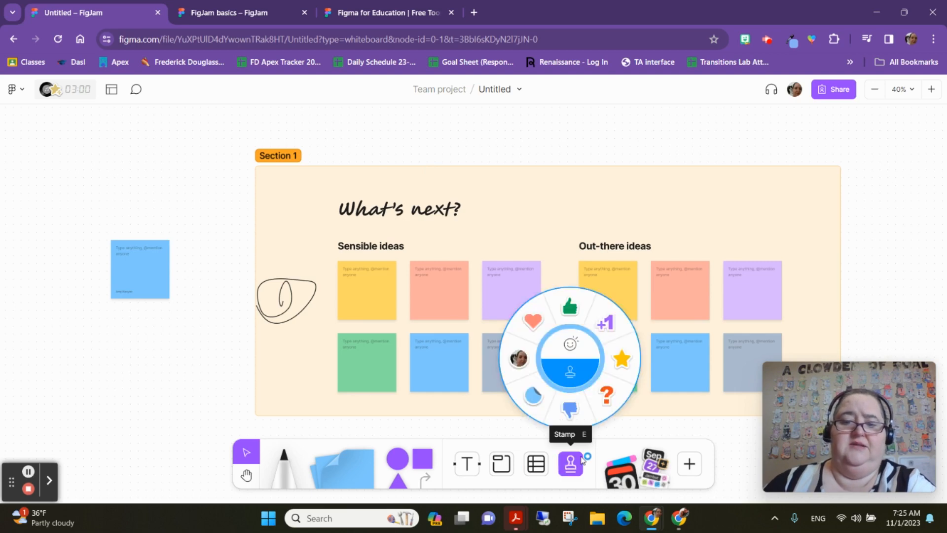
pyautogui.click(572, 344)
pyautogui.click(566, 379)
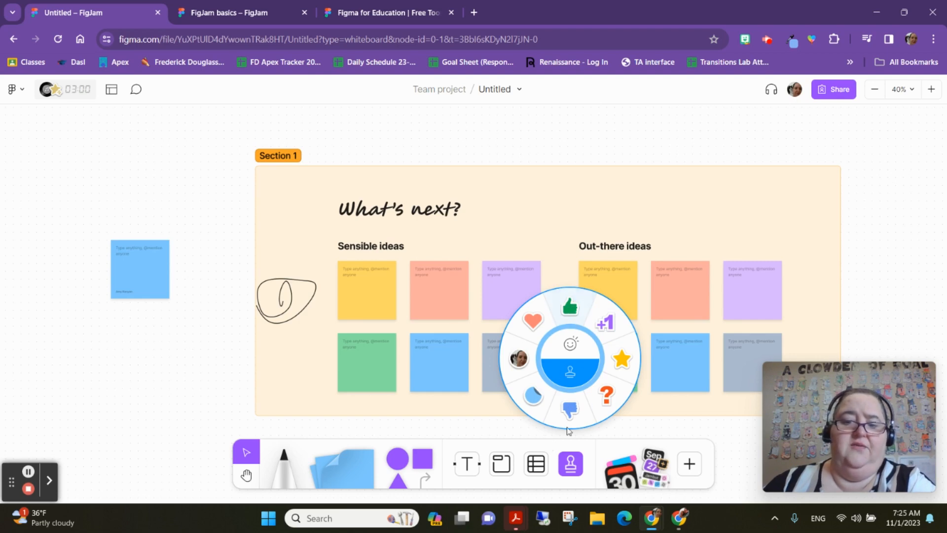
# - Browse the widgets library and insert the Photo Booth widget onto the board
pyautogui.click(643, 464)
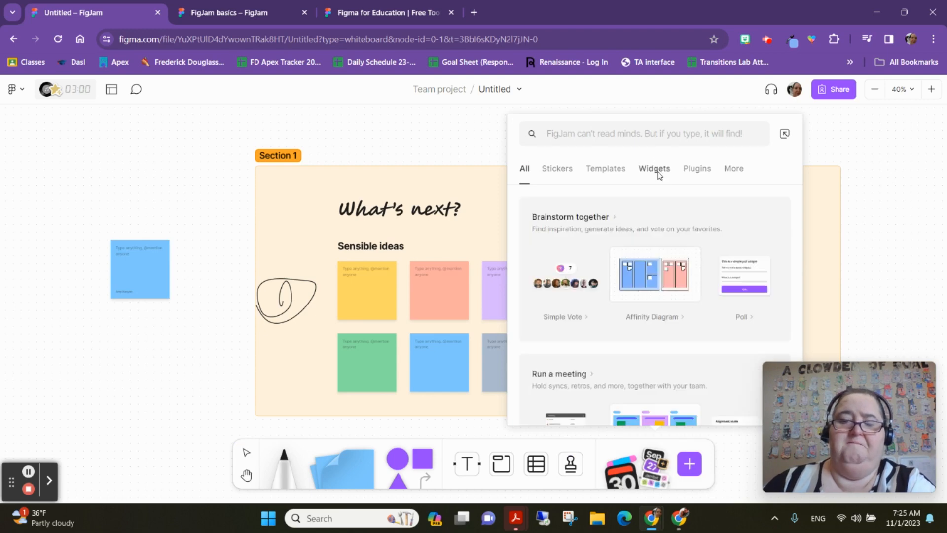
pyautogui.click(653, 171)
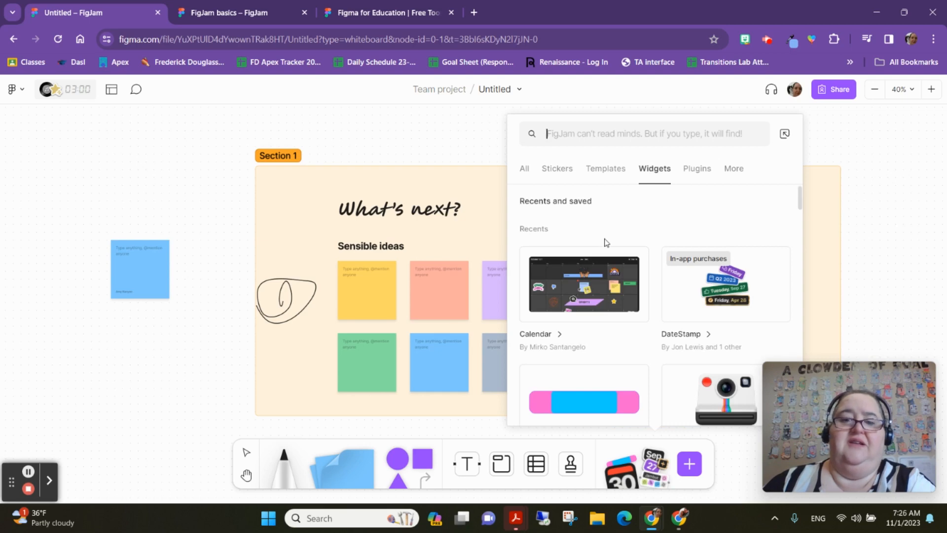
pyautogui.scroll(-3, 759, 260)
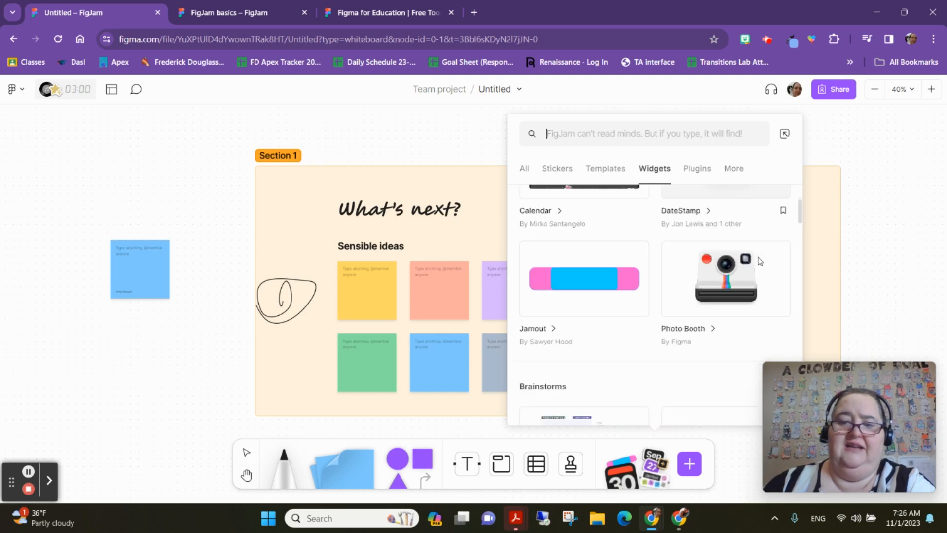
pyautogui.scroll(-2, 717, 271)
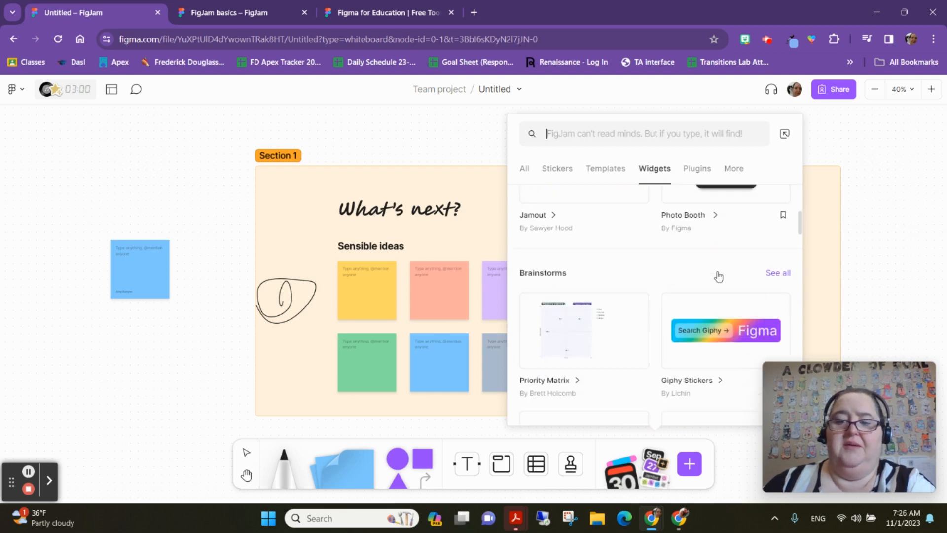
pyautogui.scroll(2, 715, 274)
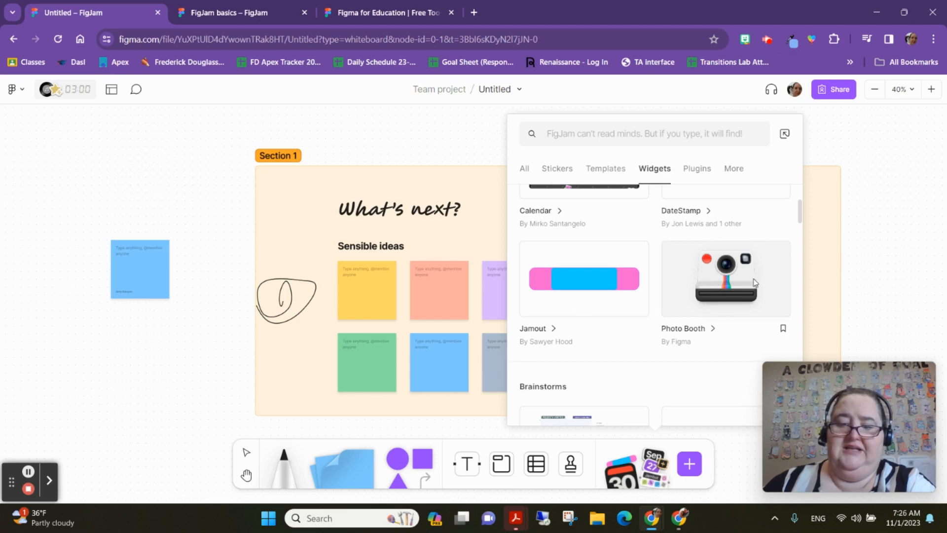
pyautogui.click(725, 294)
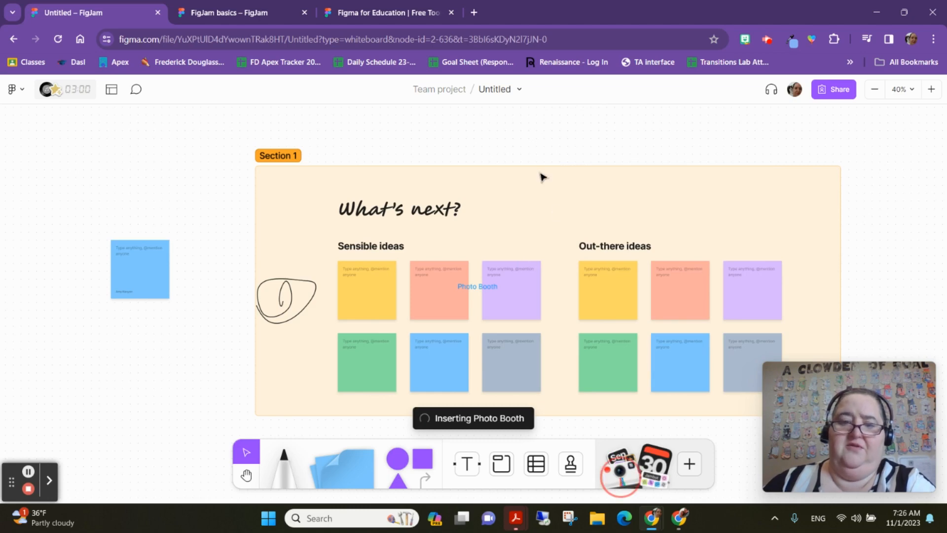
pyautogui.click(526, 134)
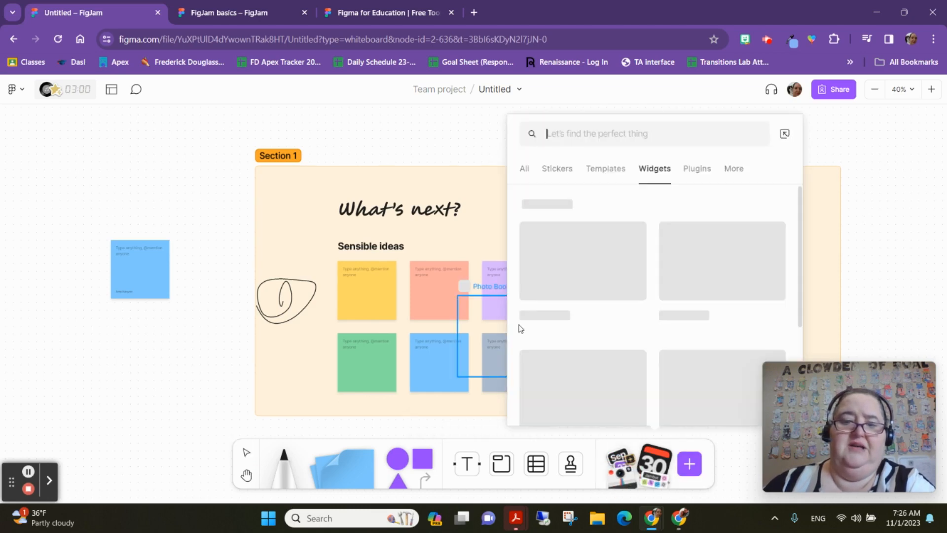
pyautogui.click(868, 156)
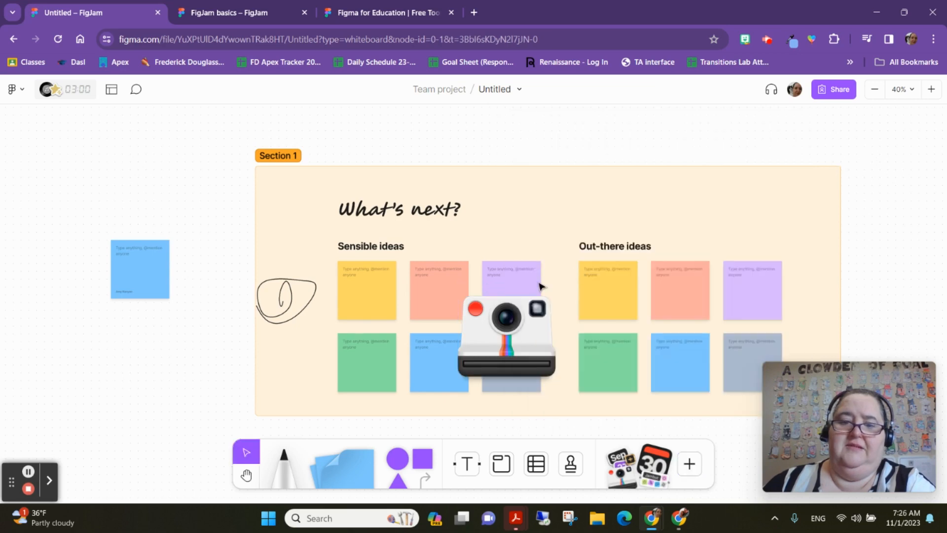
# - Move the Photo Booth widget above the blue sticky note and open its camera view
pyautogui.moveTo(507, 316); pyautogui.dragTo(160, 152)
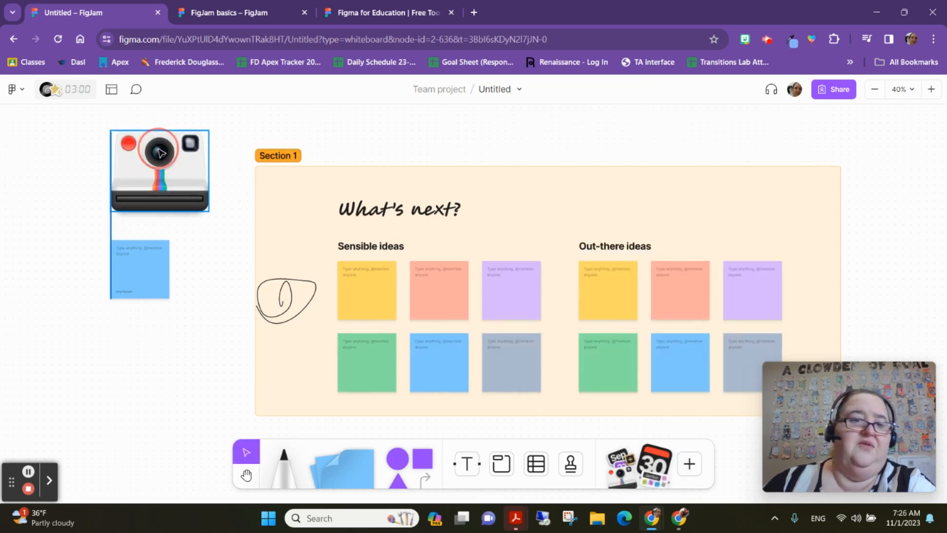
pyautogui.click(129, 144)
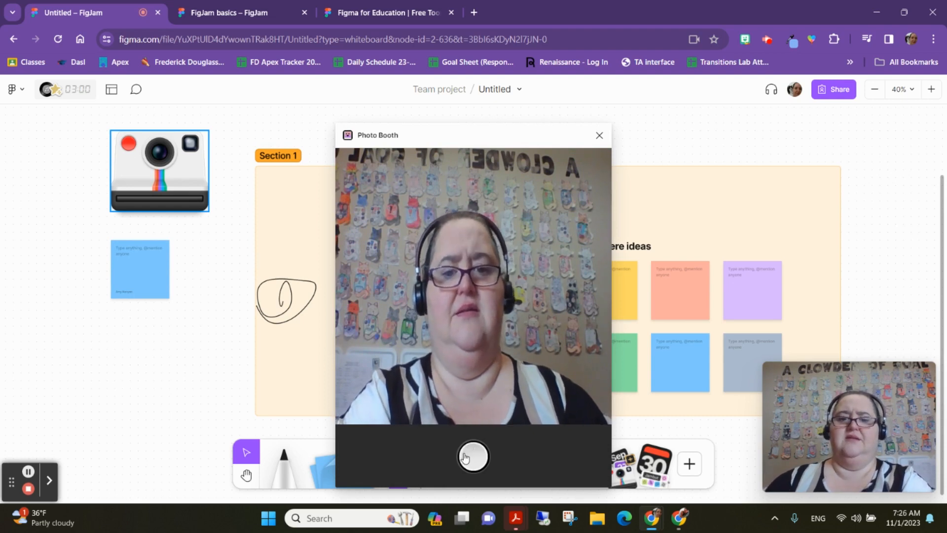
# - Take a picture with the Photo Booth camera and print the photo from the camera widget
pyautogui.click(468, 457)
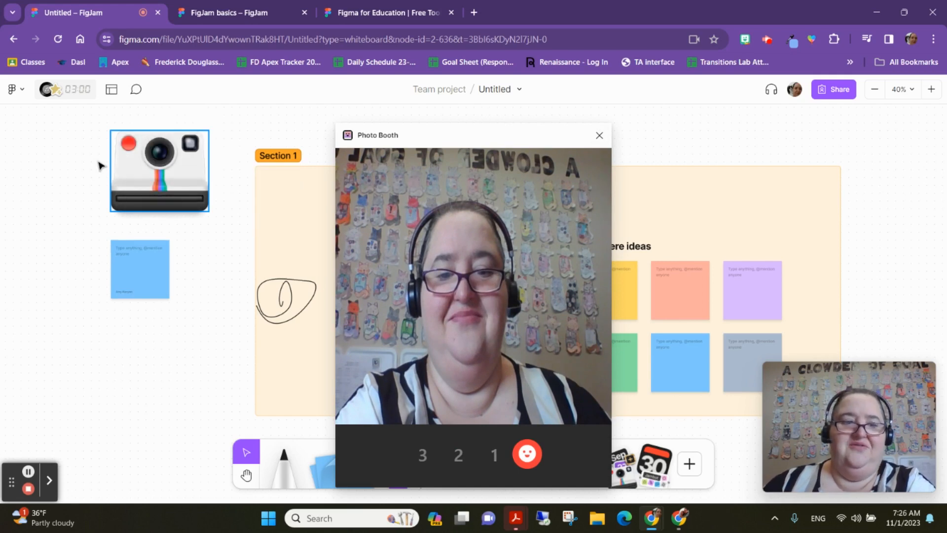
pyautogui.press('Escape')
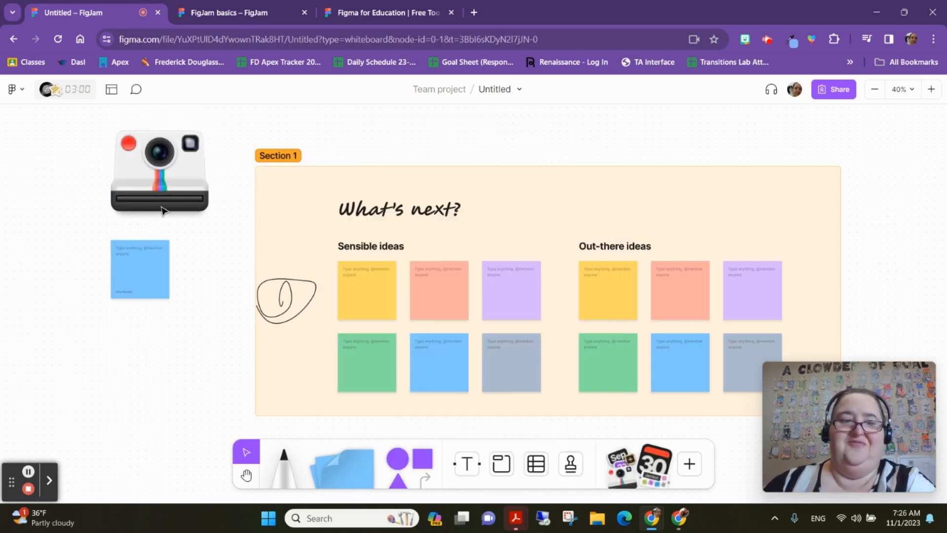
pyautogui.click(161, 210)
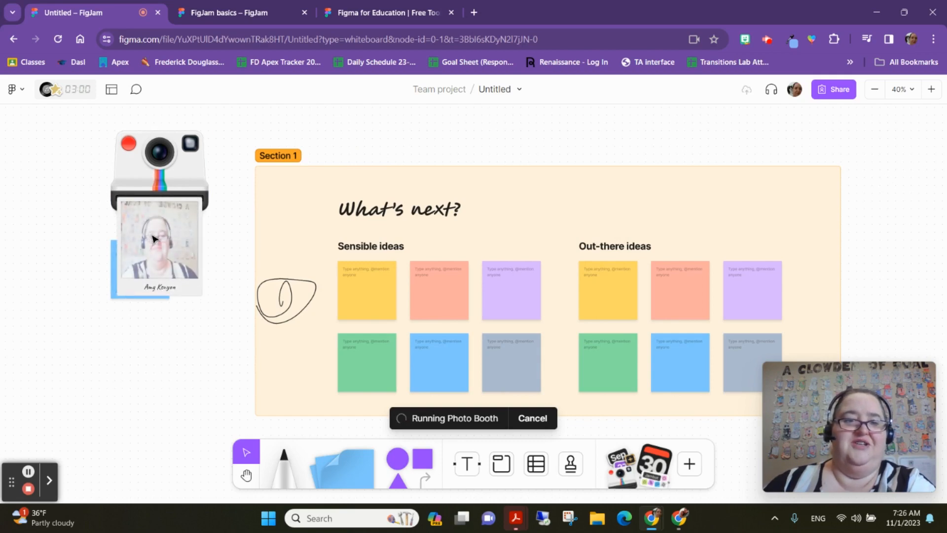
# - Move the printed photo to the top edge of the section, above the What's next? heading
pyautogui.moveTo(153, 239); pyautogui.dragTo(839, 173)
pyautogui.click(801, 238)
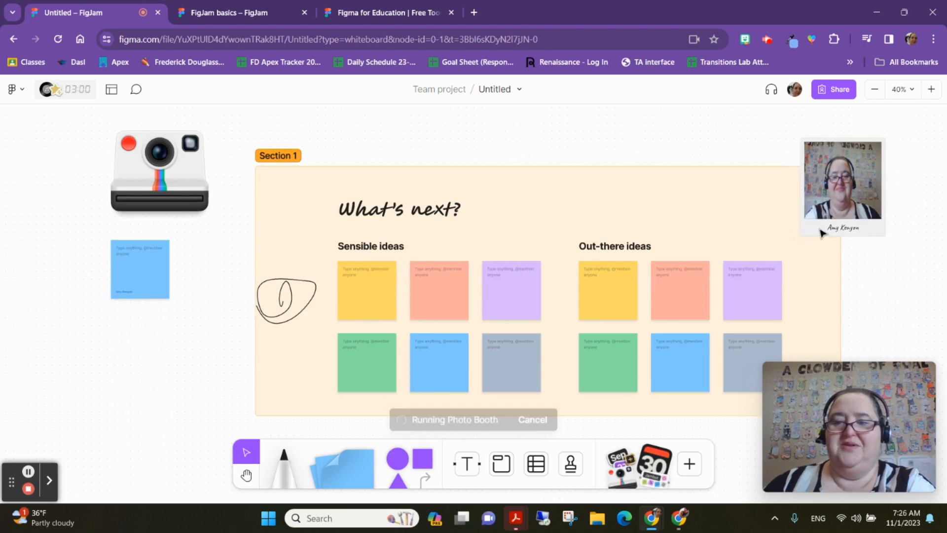
pyautogui.click(820, 232)
pyautogui.moveTo(800, 237); pyautogui.dragTo(823, 212)
pyautogui.click(898, 243)
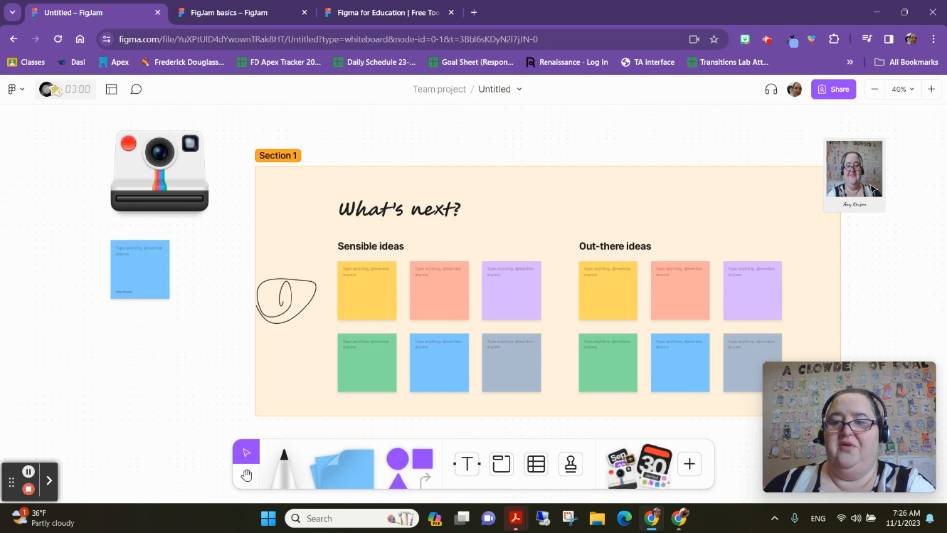
pyautogui.moveTo(867, 182); pyautogui.dragTo(561, 168)
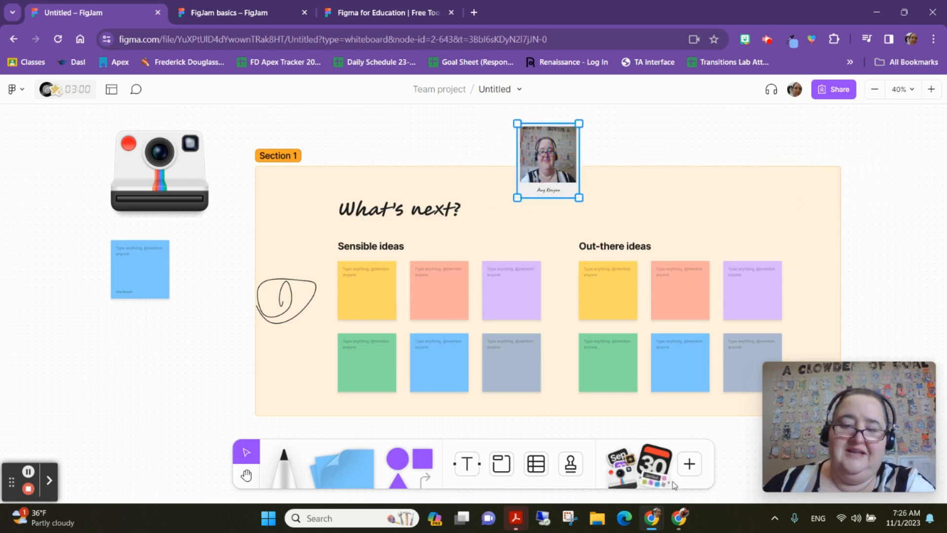
# - Open the widgets library and scroll through its widget categories
pyautogui.click(651, 472)
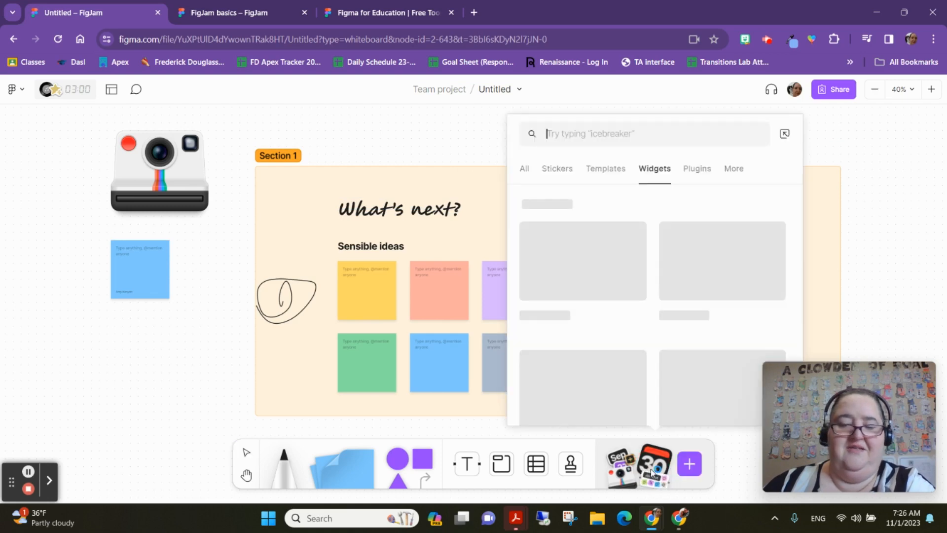
pyautogui.scroll(-2, 706, 274)
pyautogui.scroll(-3, 706, 274)
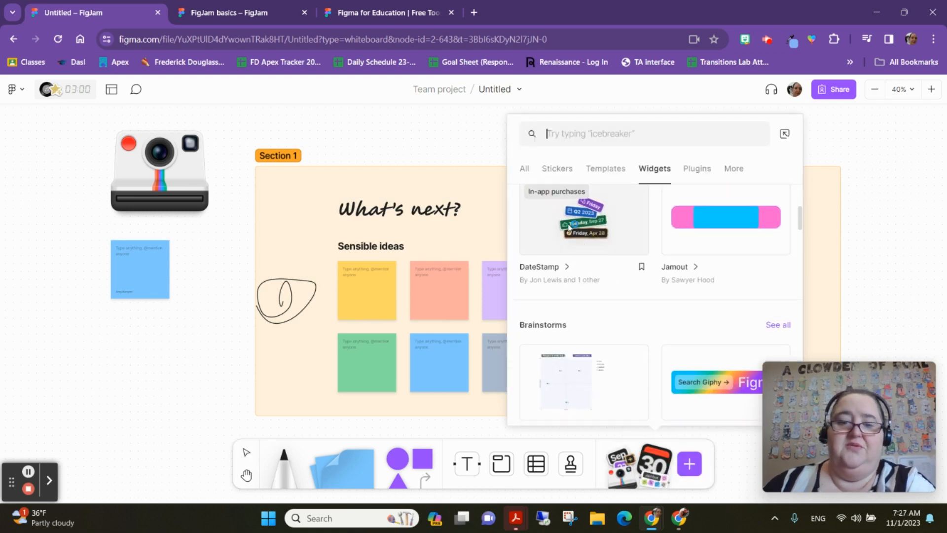
pyautogui.scroll(-4, 641, 256)
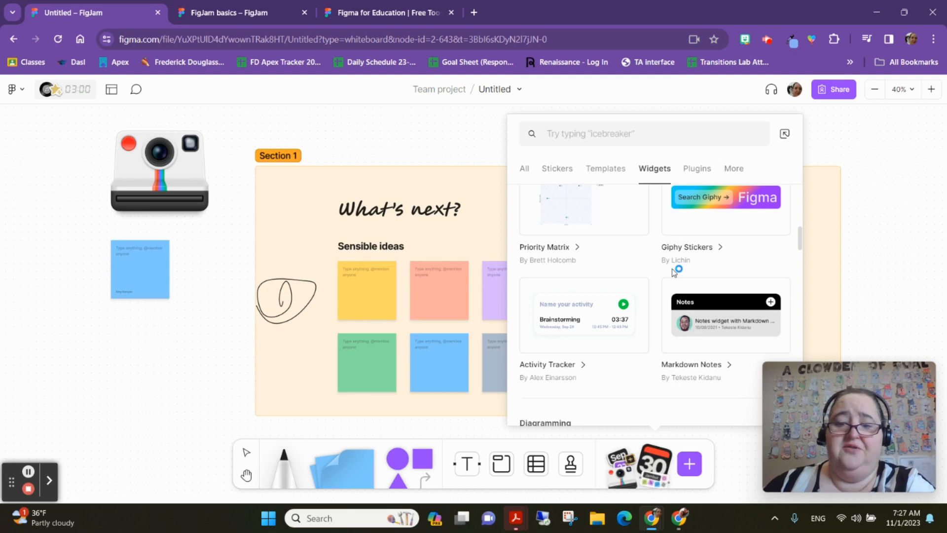
pyautogui.scroll(-4, 673, 272)
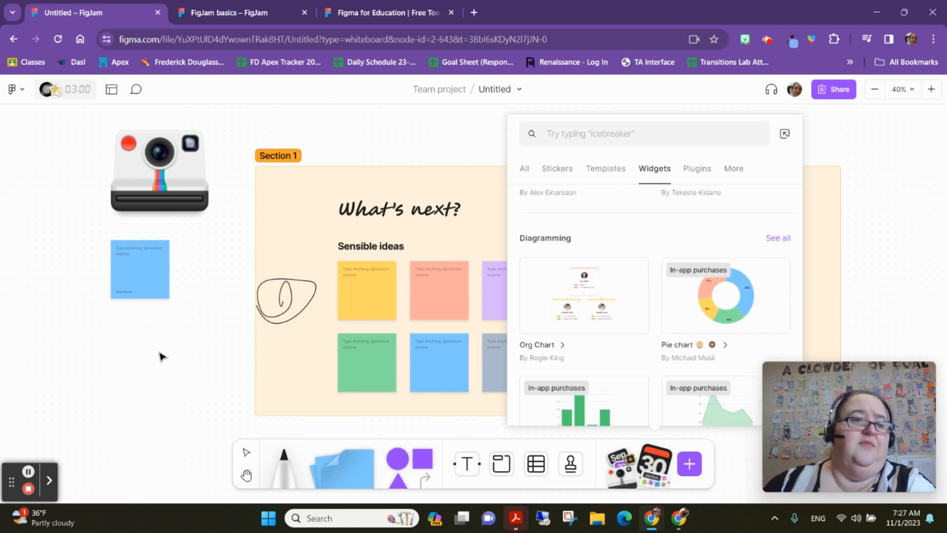
pyautogui.click(160, 356)
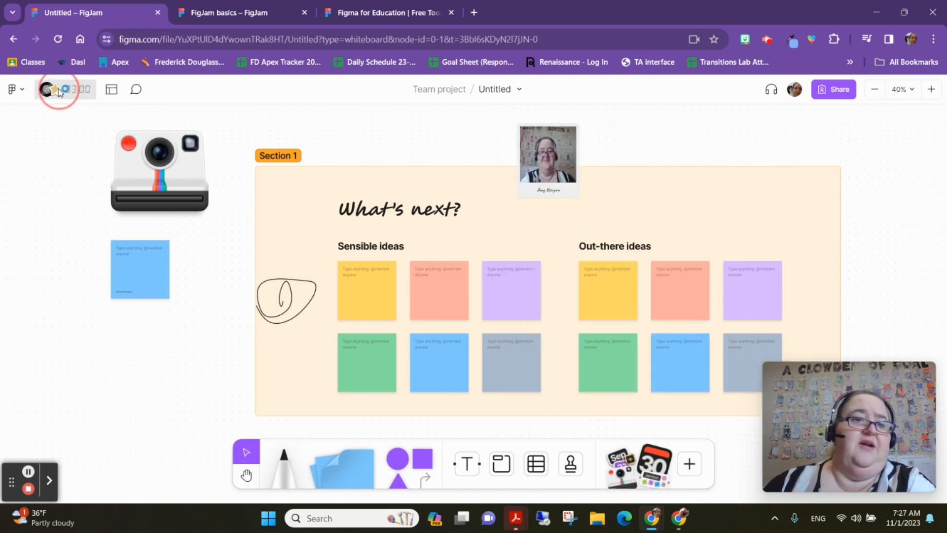
# - Start a new stamp vote named stamp 1 from the timer and voting panel
pyautogui.click(57, 88)
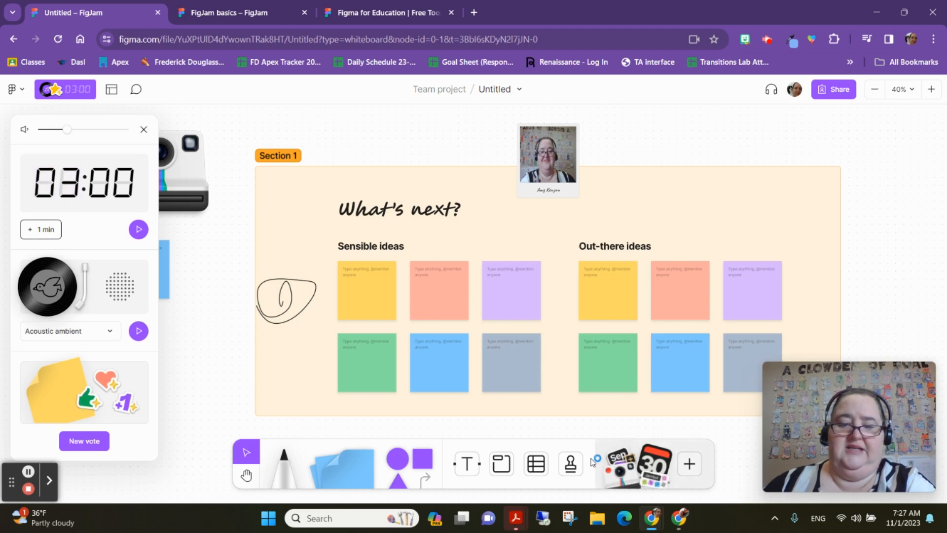
pyautogui.click(84, 439)
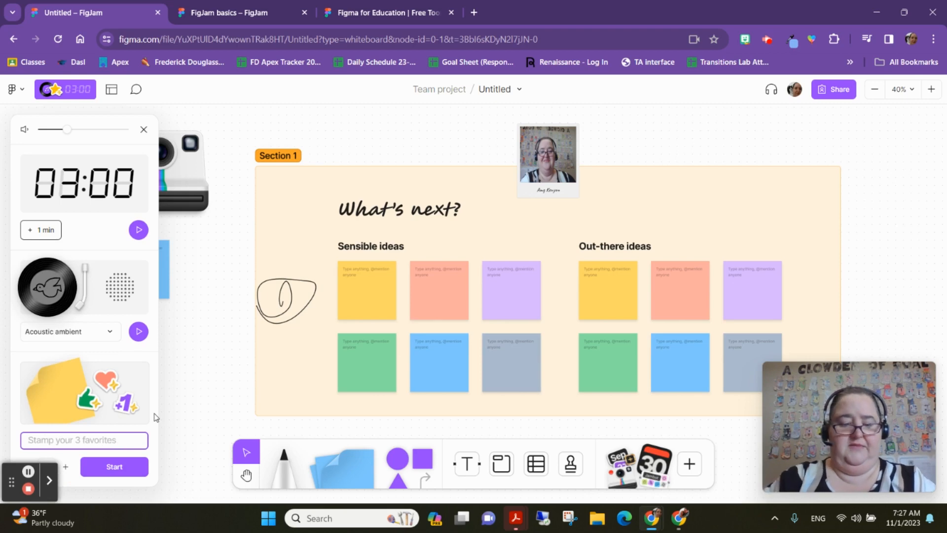
pyautogui.write('stamp 1')
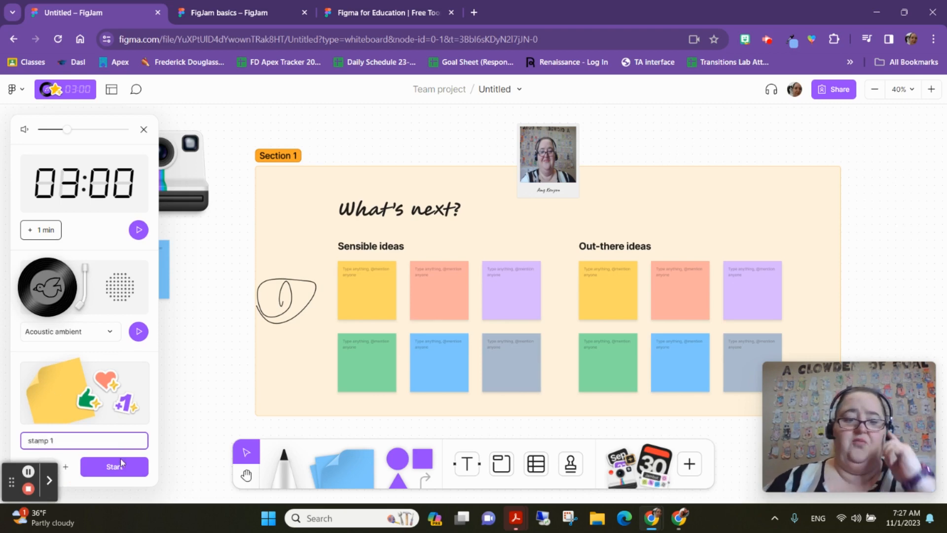
pyautogui.click(115, 466)
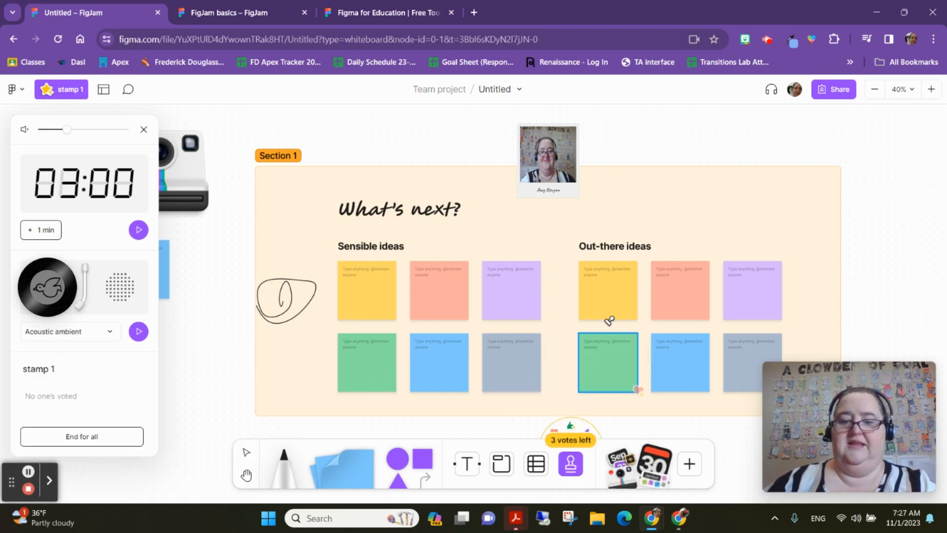
# - End the stamp vote for everyone and close the results panel
pyautogui.moveTo(548, 417)
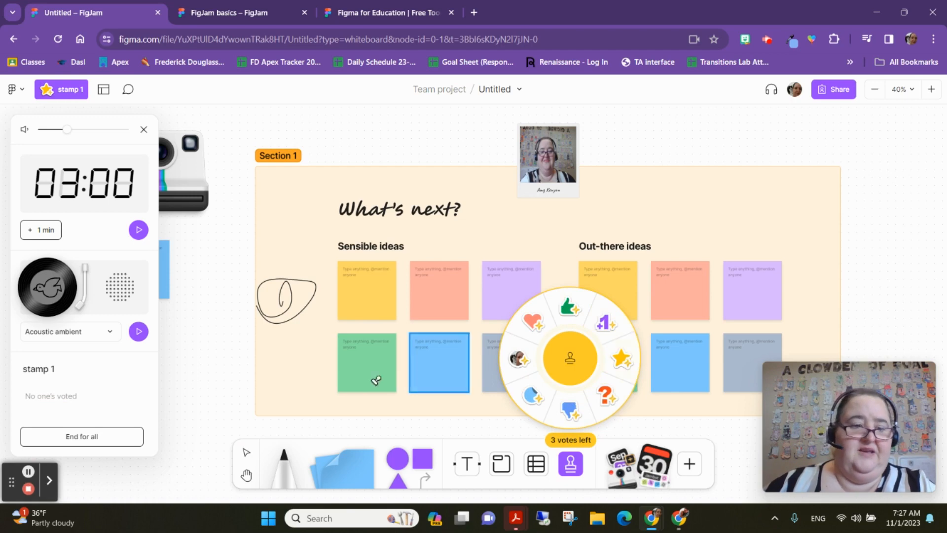
pyautogui.click(77, 438)
pyautogui.click(117, 434)
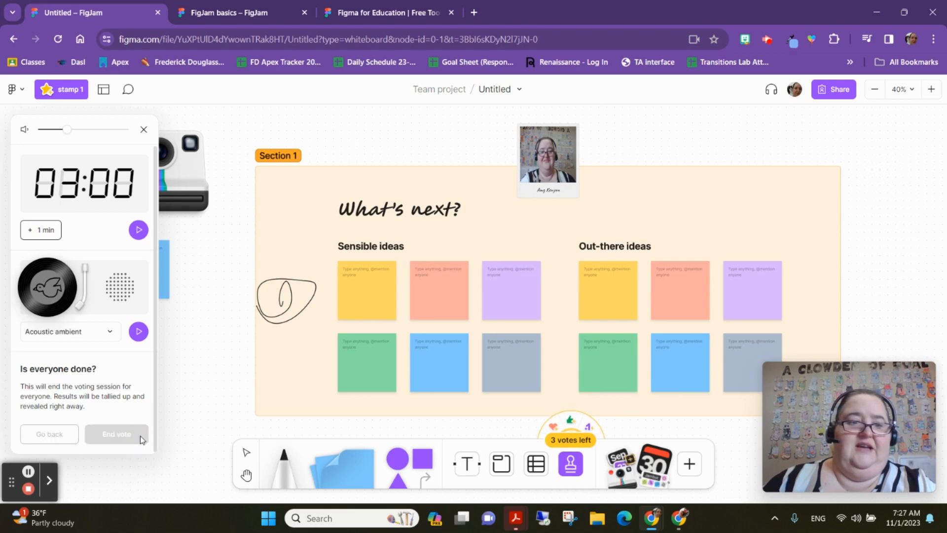
pyautogui.click(144, 130)
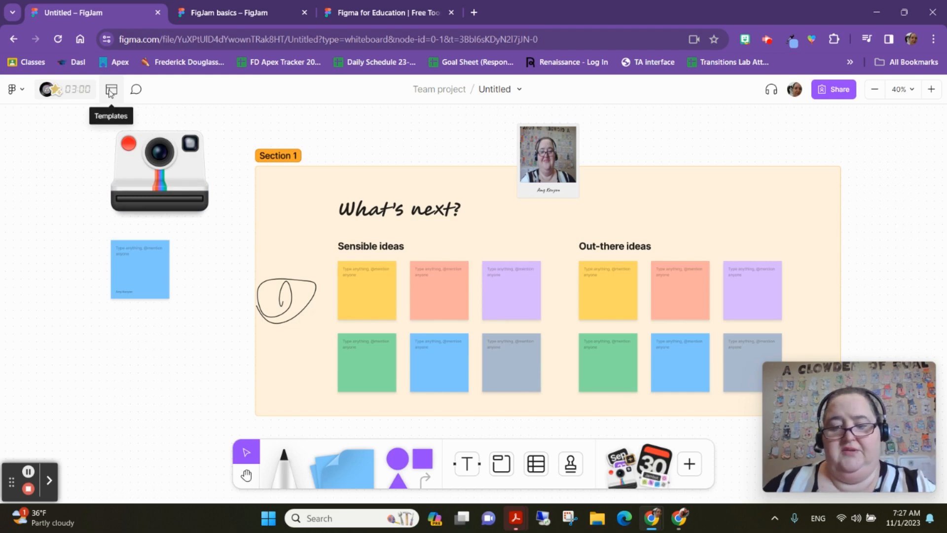
pyautogui.moveTo(836, 438)
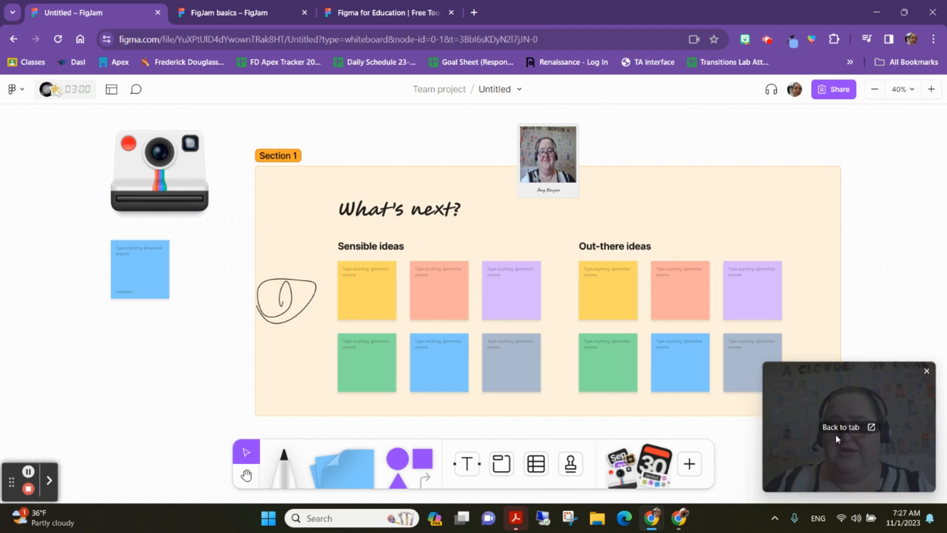
pyautogui.click(766, 39)
pyautogui.click(898, 197)
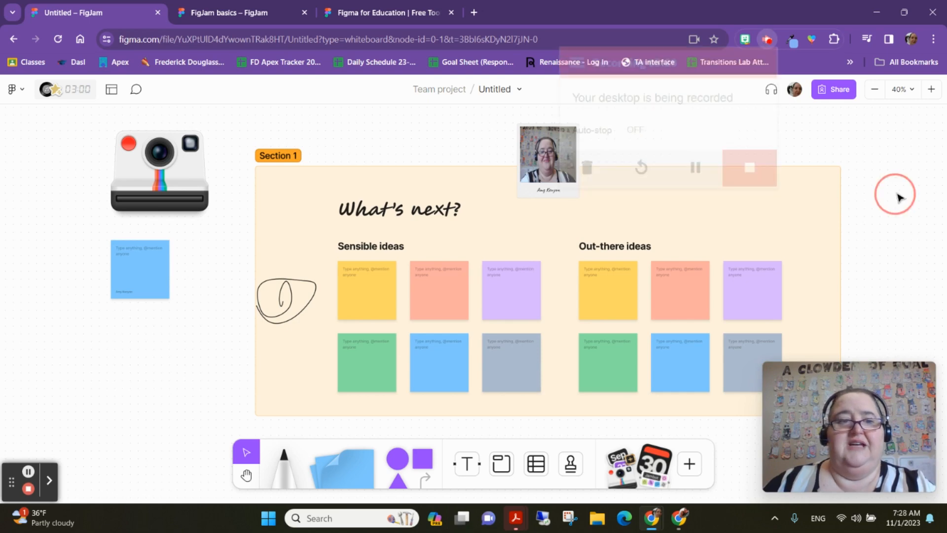
pyautogui.click(21, 90)
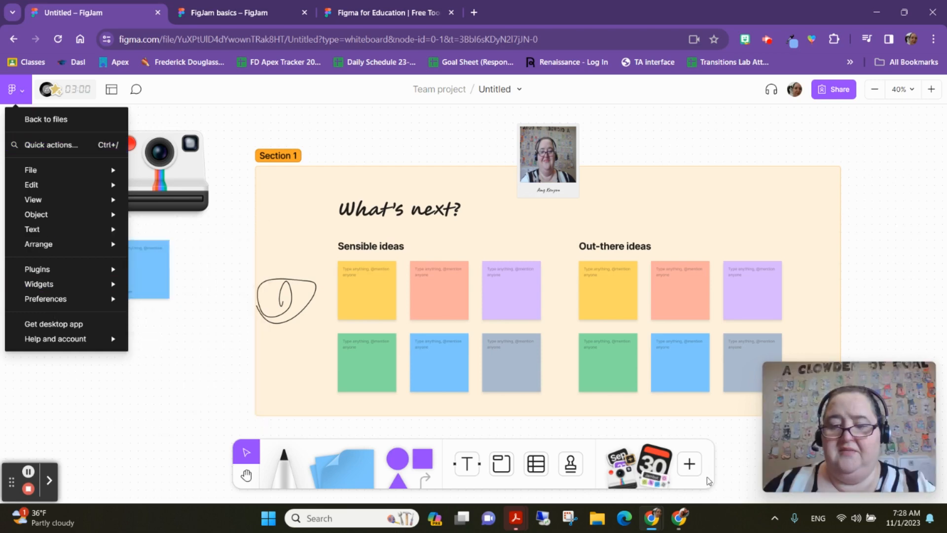
pyautogui.click(693, 471)
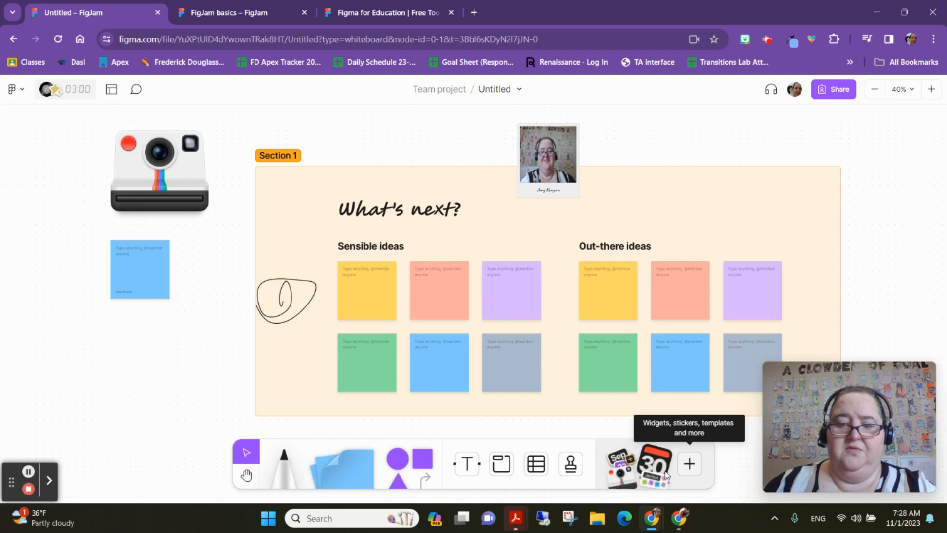
# - Browse the plugins library and run the PDF Viewer plugin
pyautogui.click(690, 465)
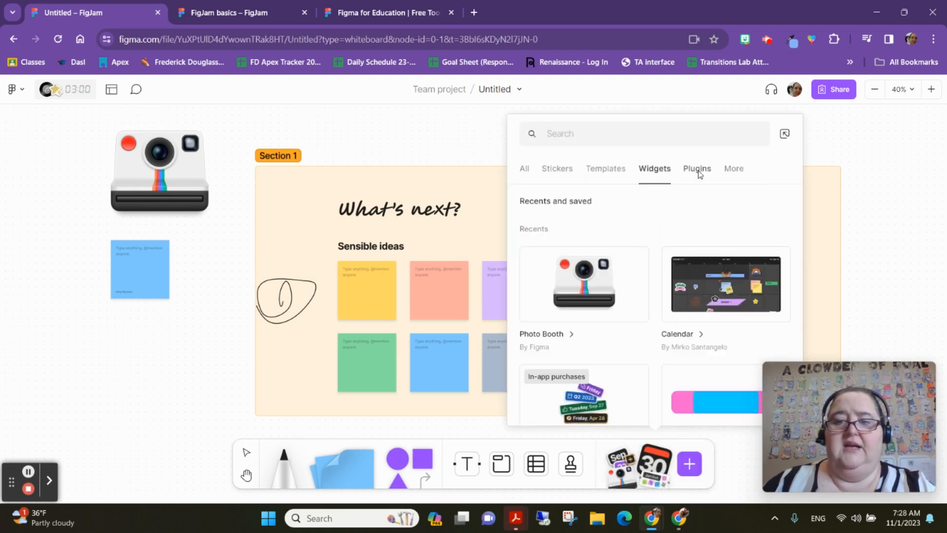
pyautogui.click(698, 170)
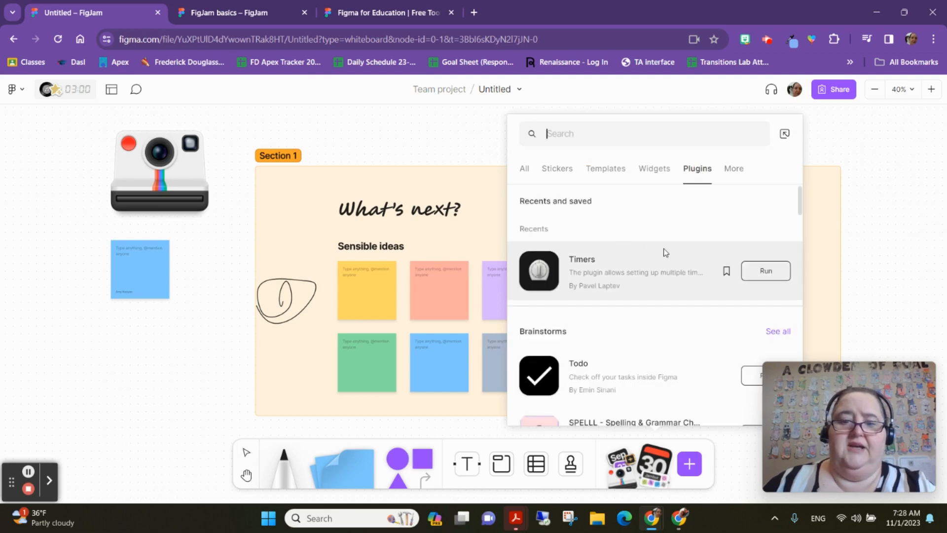
pyautogui.scroll(-4, 705, 267)
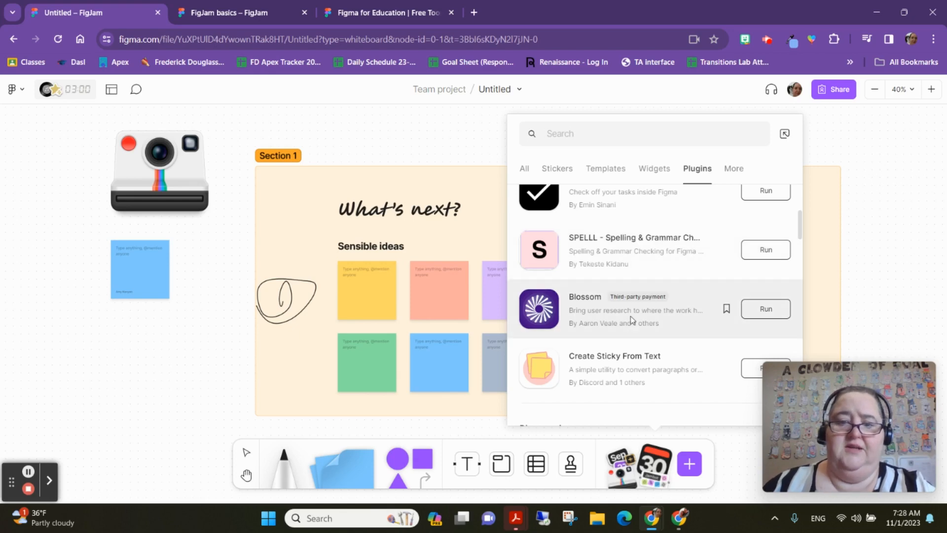
pyautogui.scroll(-5, 629, 316)
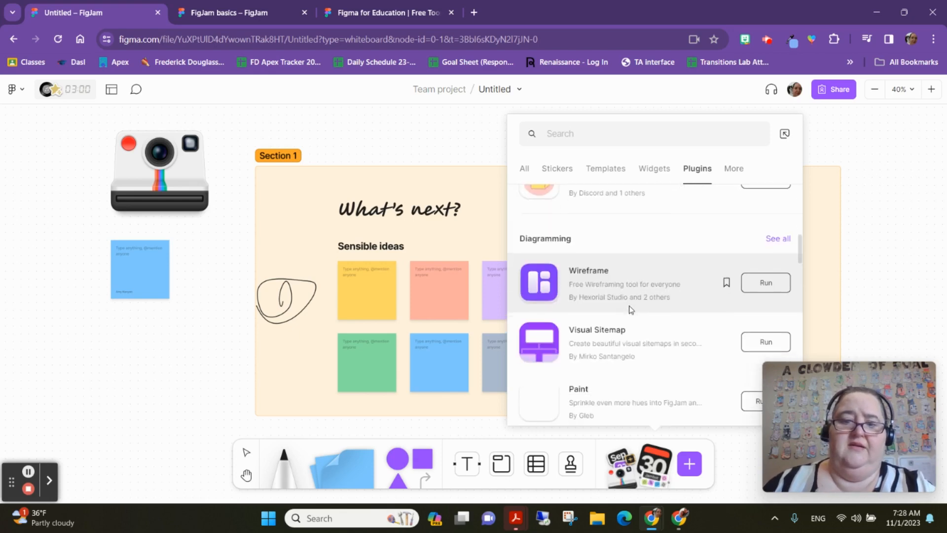
pyautogui.scroll(-5, 628, 301)
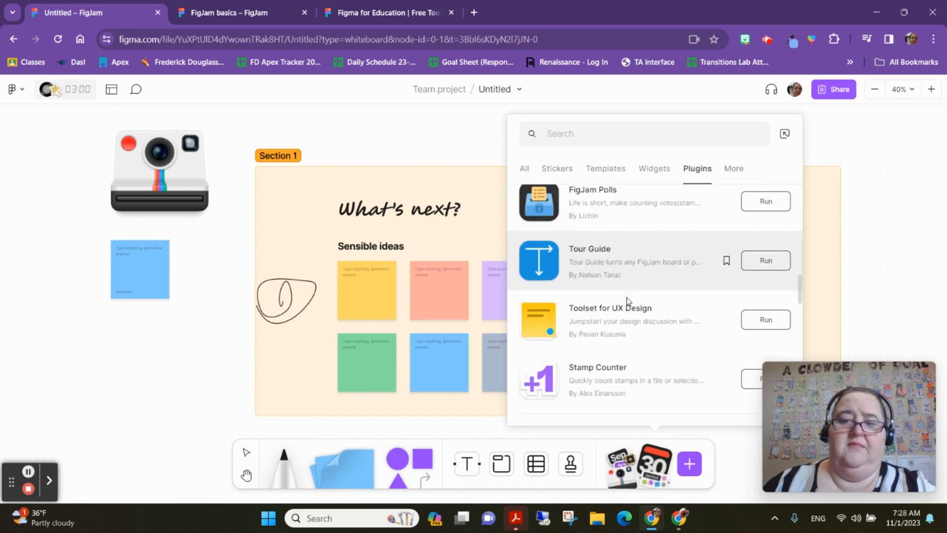
pyautogui.scroll(-3, 624, 304)
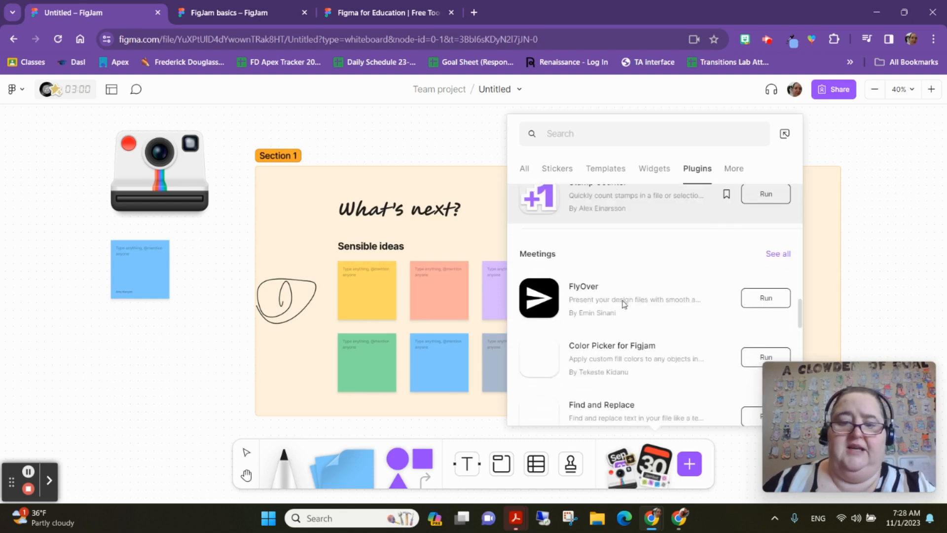
pyautogui.scroll(-4, 623, 304)
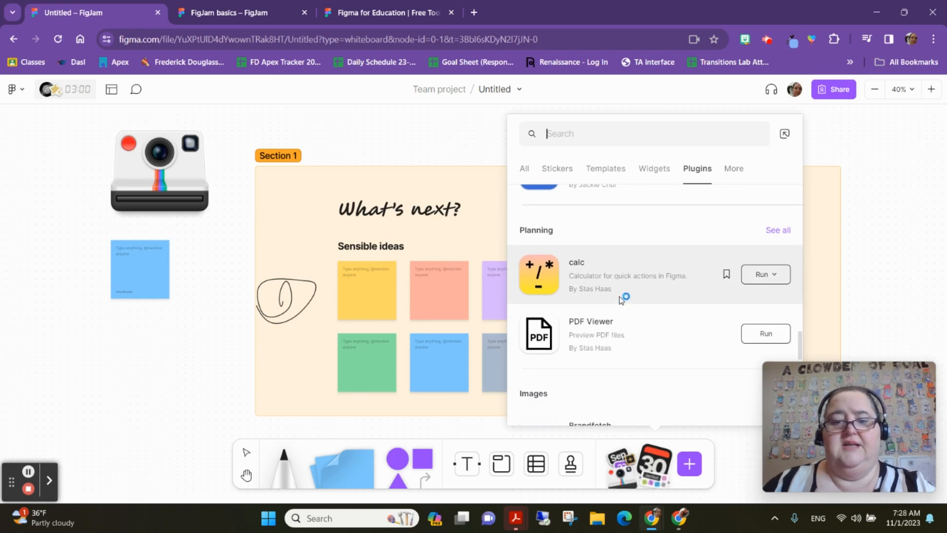
pyautogui.scroll(-2, 621, 299)
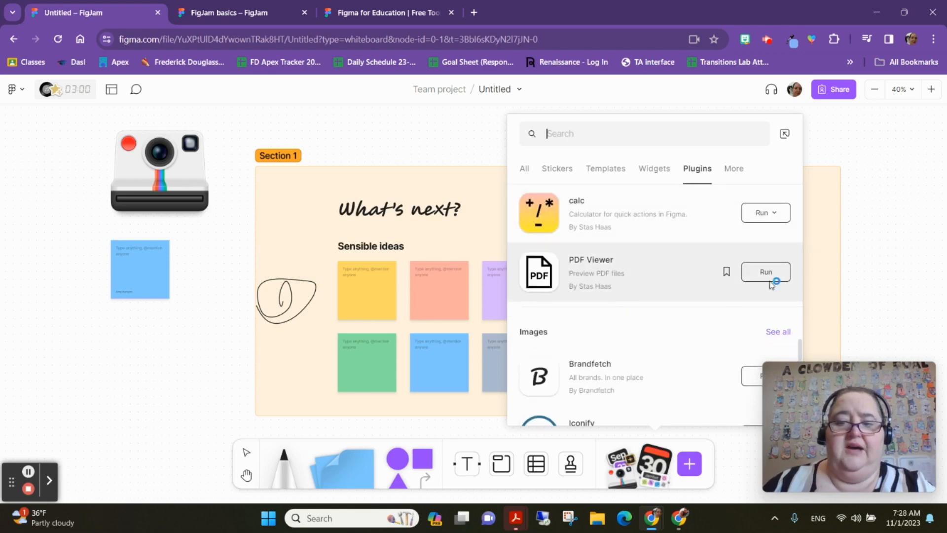
pyautogui.click(765, 272)
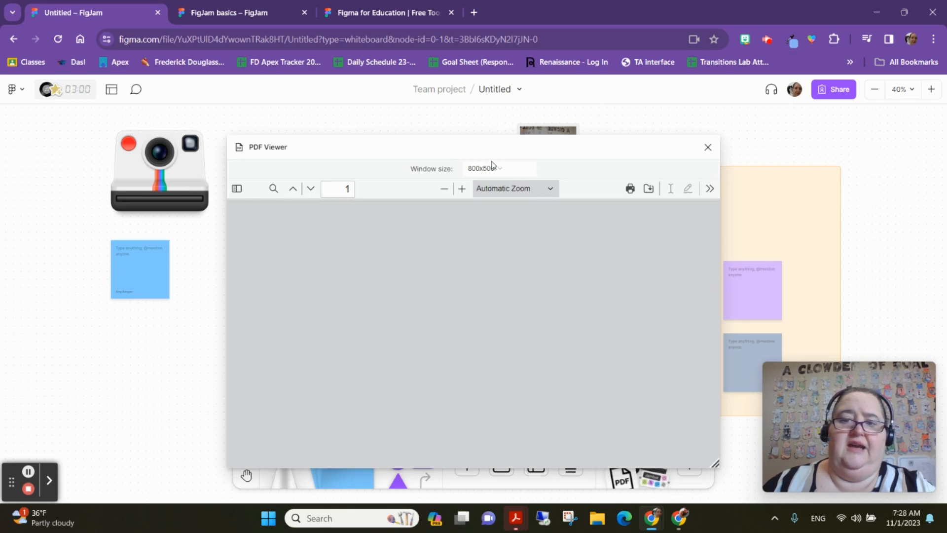
# - Move the PDF Viewer window over to the right side of the board
pyautogui.moveTo(492, 164); pyautogui.dragTo(683, 139)
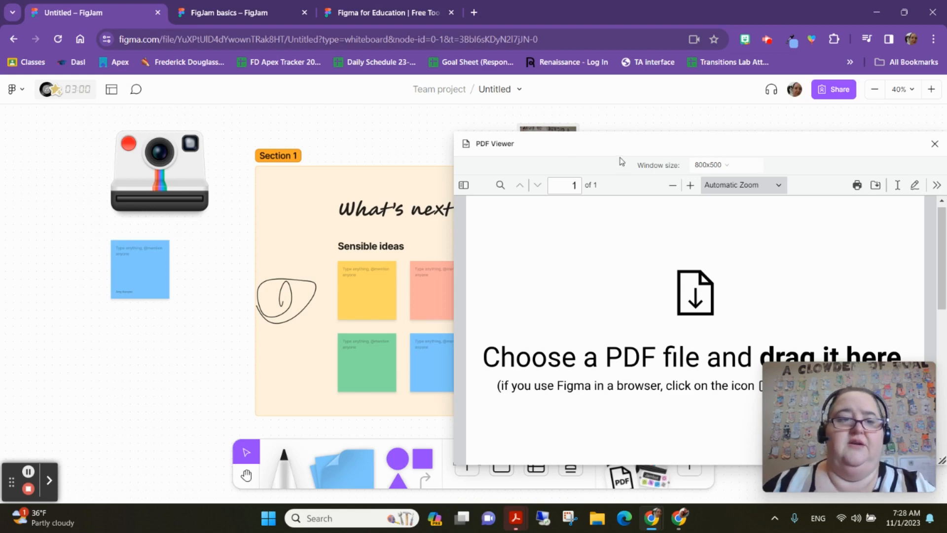
pyautogui.moveTo(622, 156); pyautogui.dragTo(751, 158)
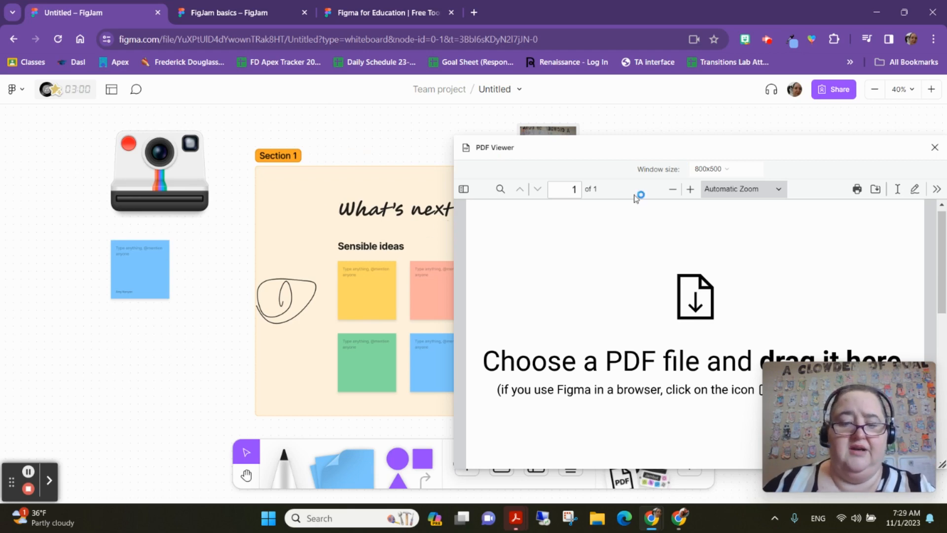
pyautogui.moveTo(670, 148); pyautogui.dragTo(916, 145)
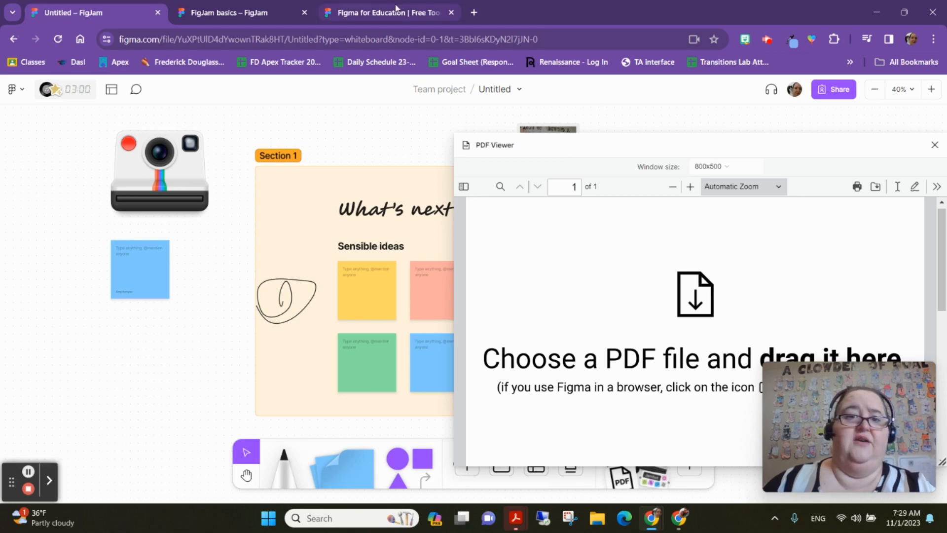
# - Switch to the Figma for Education tab and scroll through its page
pyautogui.click(381, 13)
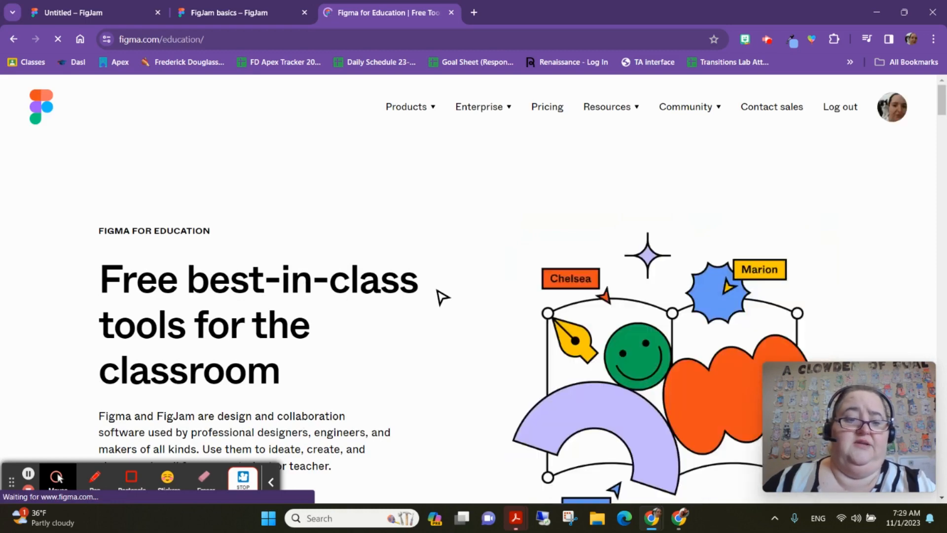
pyautogui.scroll(-2, 434, 281)
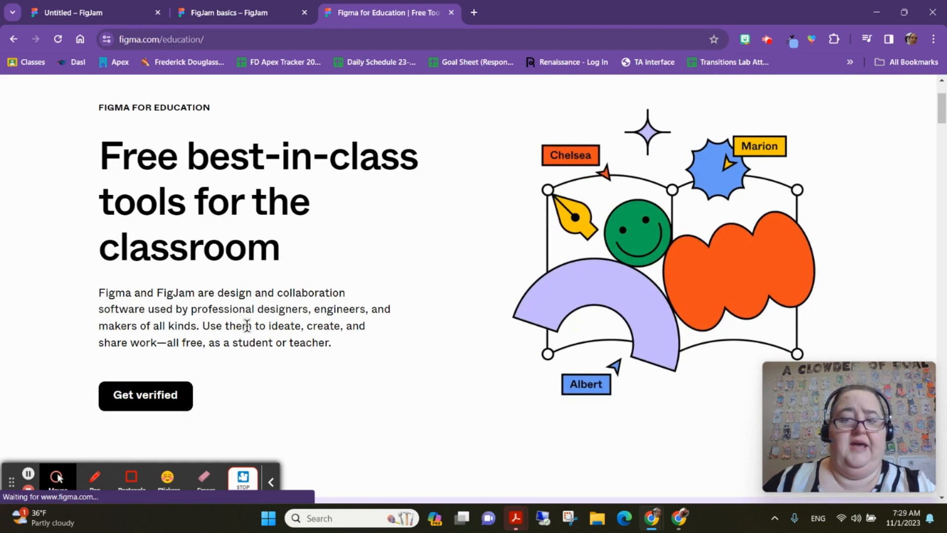
pyautogui.scroll(1, 326, 285)
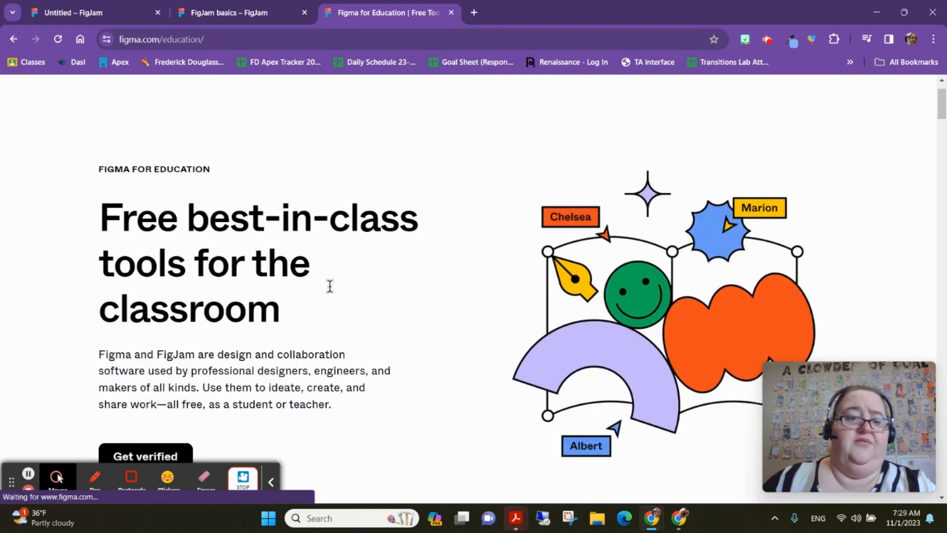